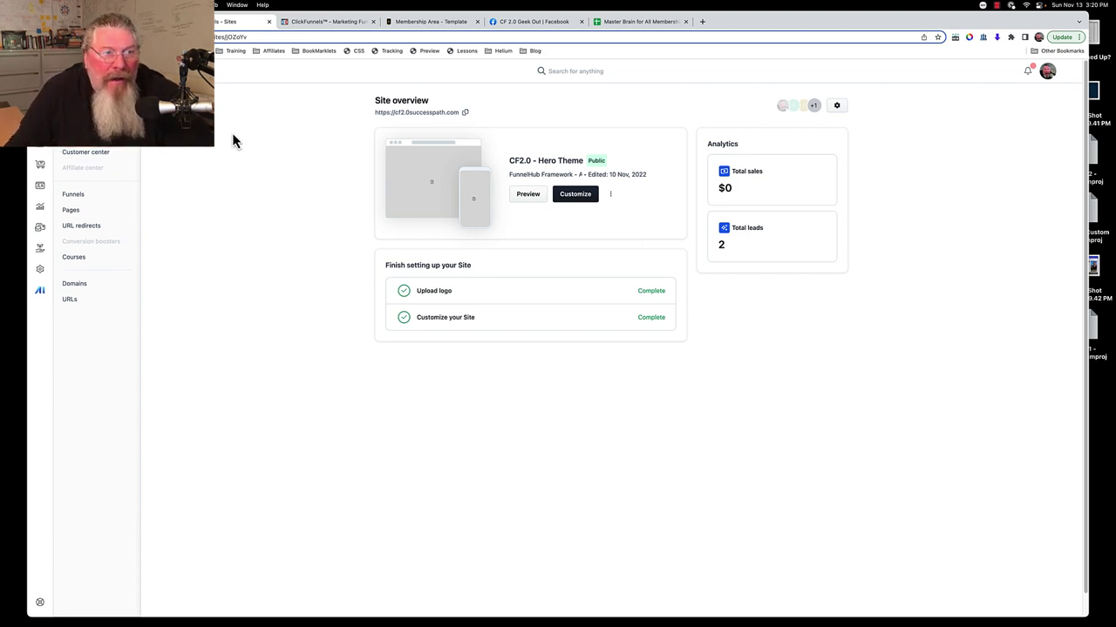
Step: Start a new blank funnel on the site and name it "Success Path Funnel"
click(75, 196)
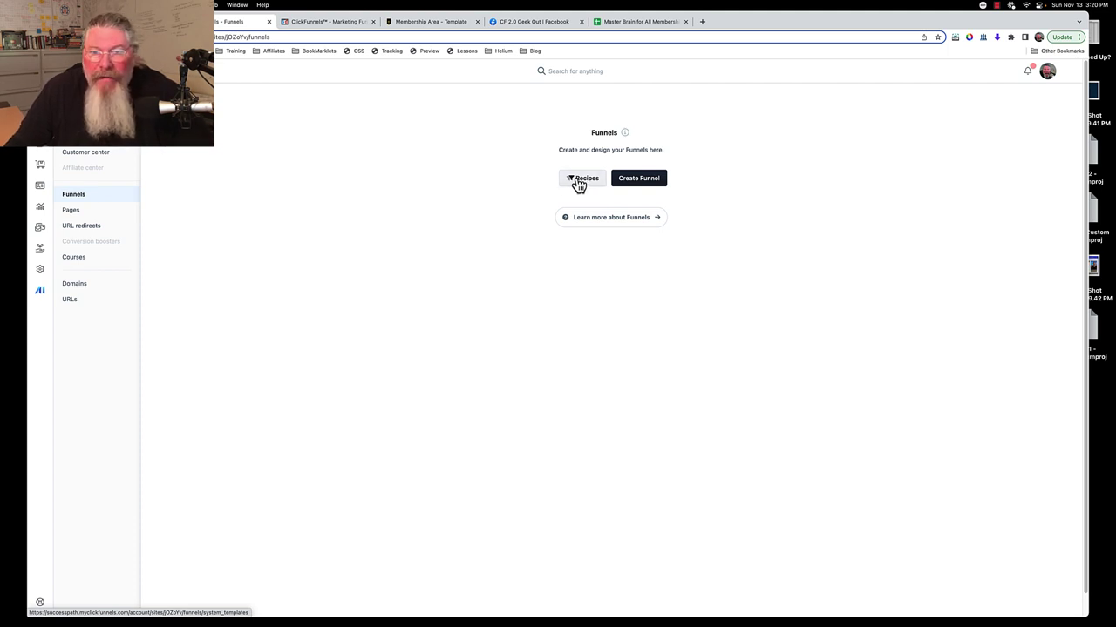
click(640, 188)
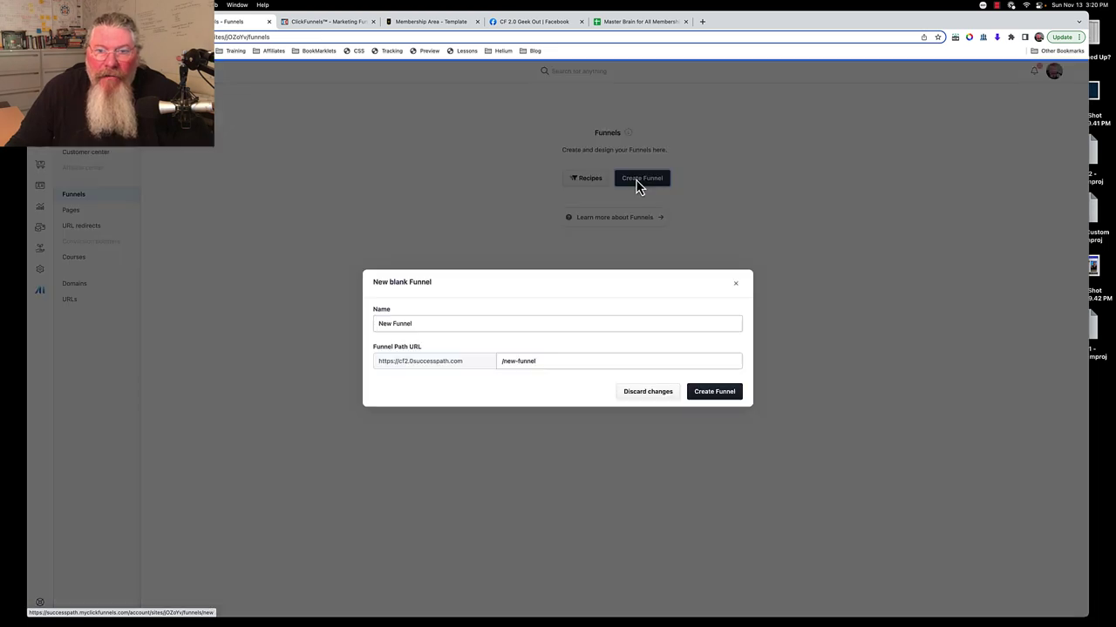
click(380, 323)
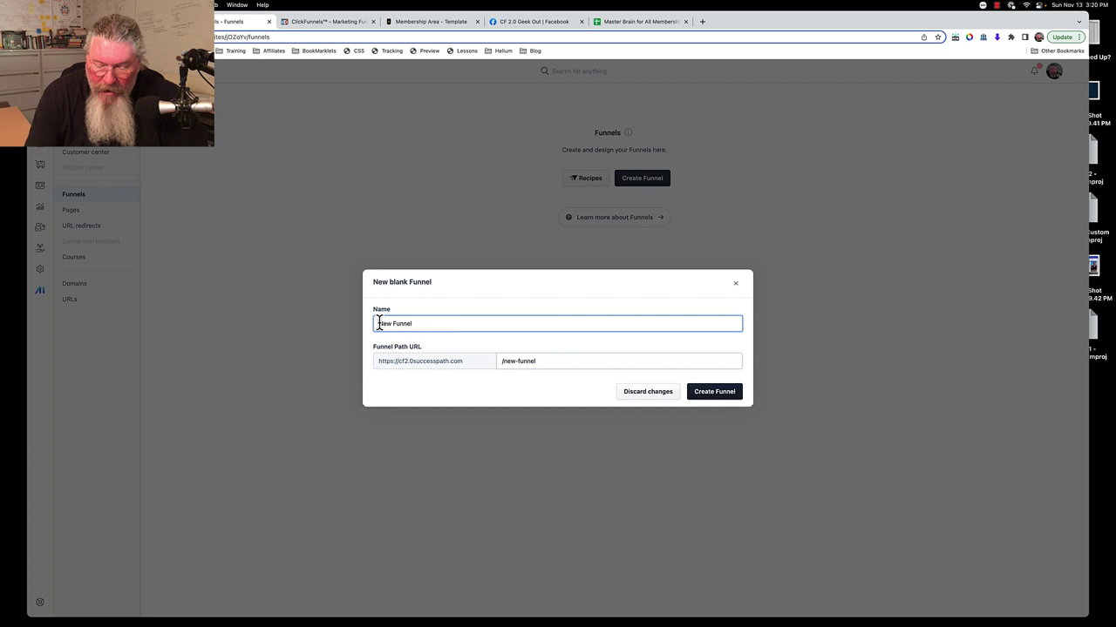
text(Success )
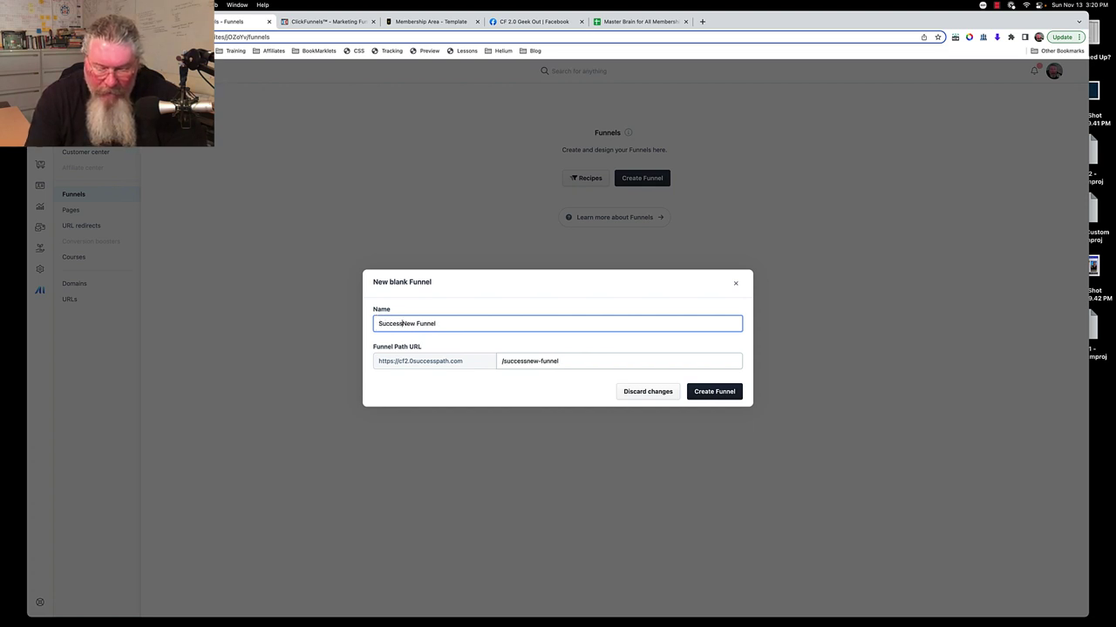
text(Pat)
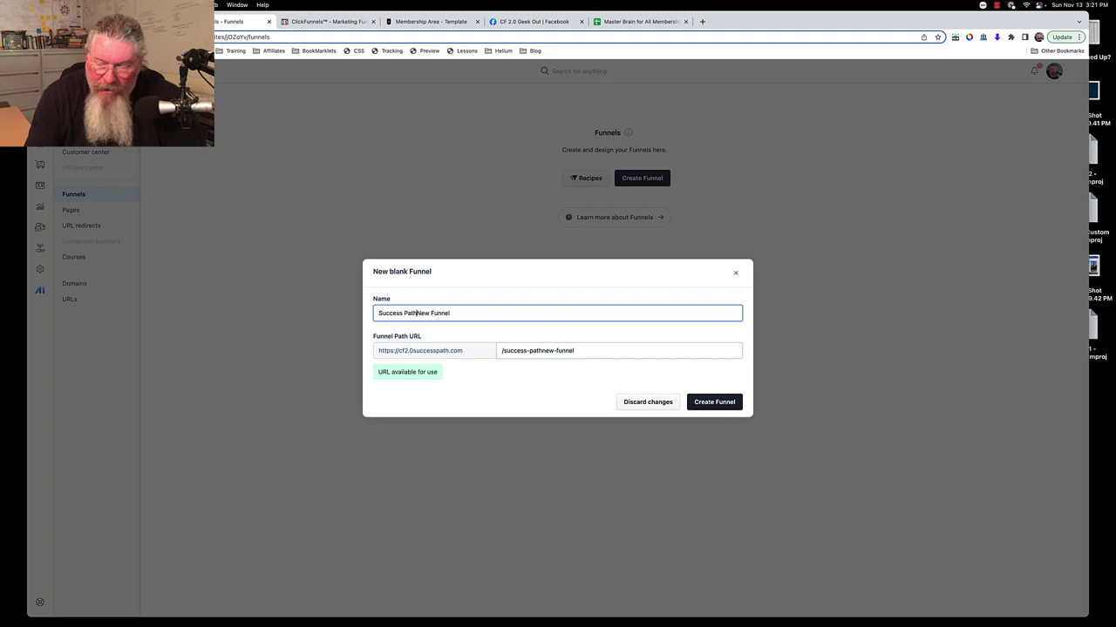
text(h)
key(Delete)
key(Delete)
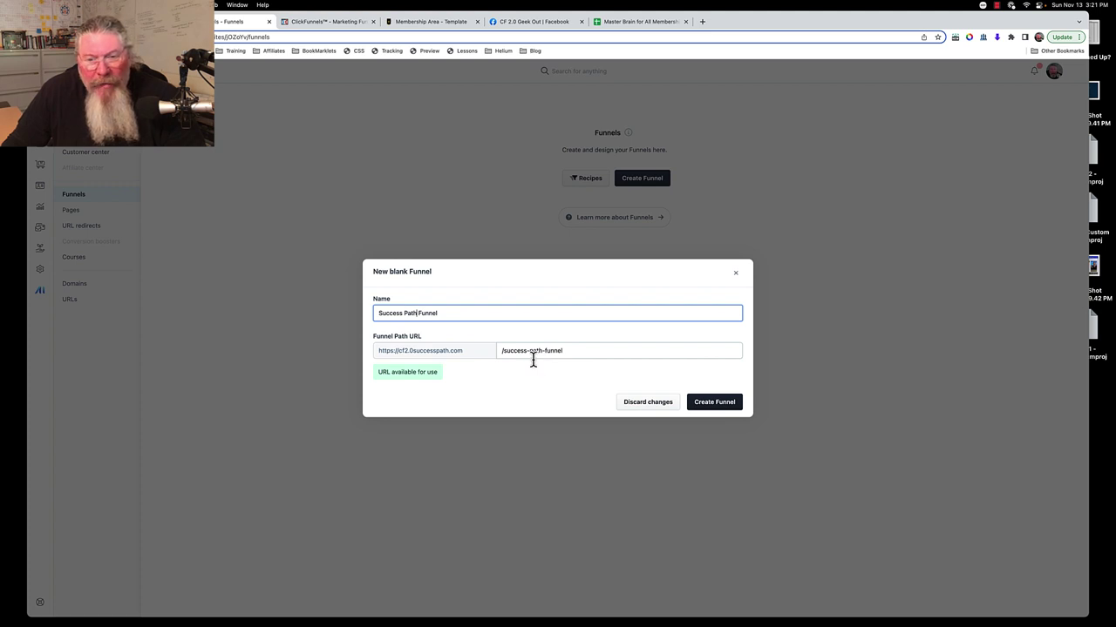
Step: Set the funnel path URL to /success-path-funnel-loading and create the funnel
click(565, 352)
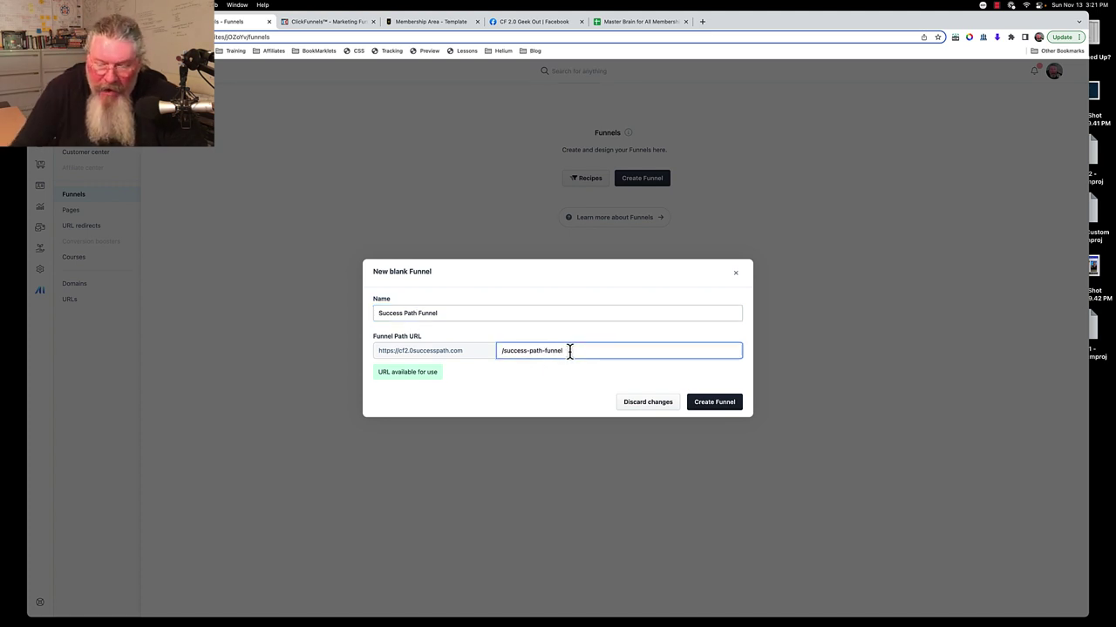
text(-loading)
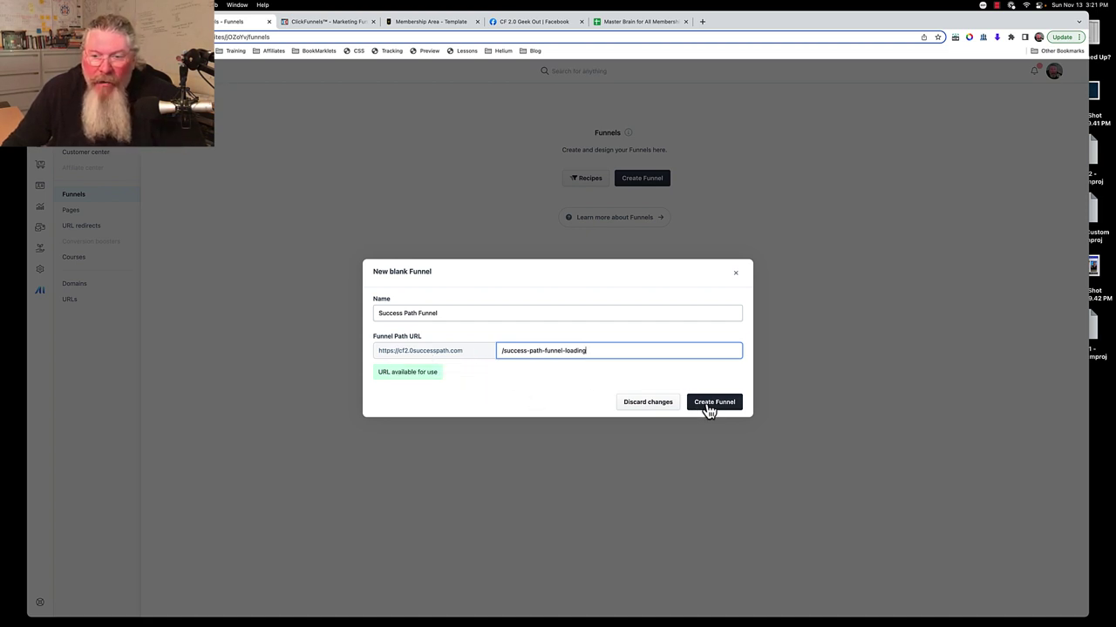
click(708, 408)
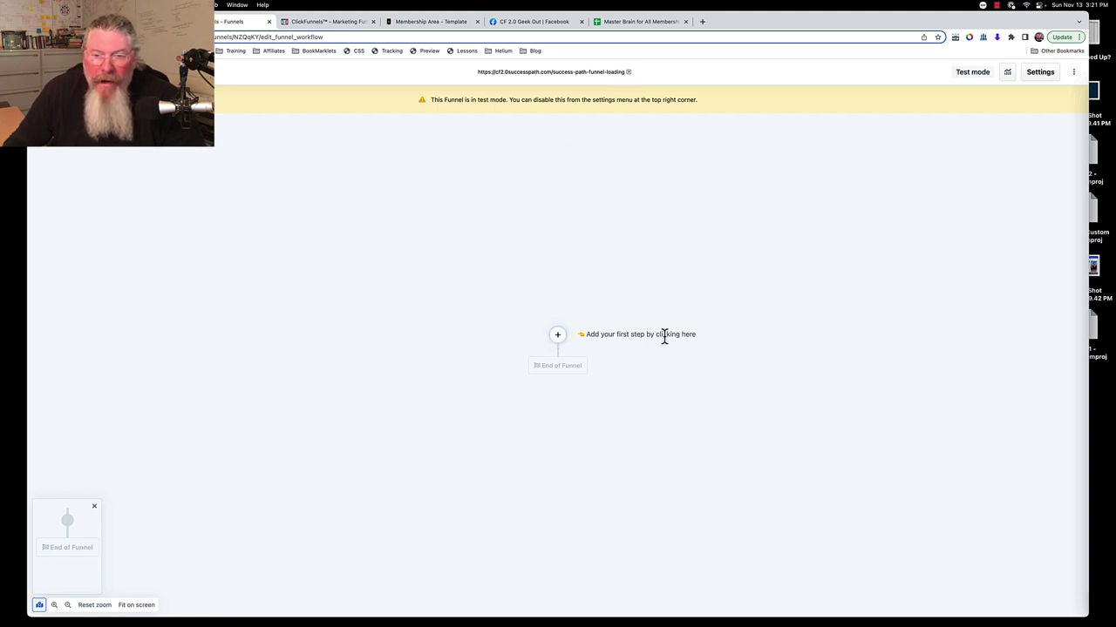
Step: Add a page as the funnel's first step, choosing the Opt-in 3 template
click(558, 338)
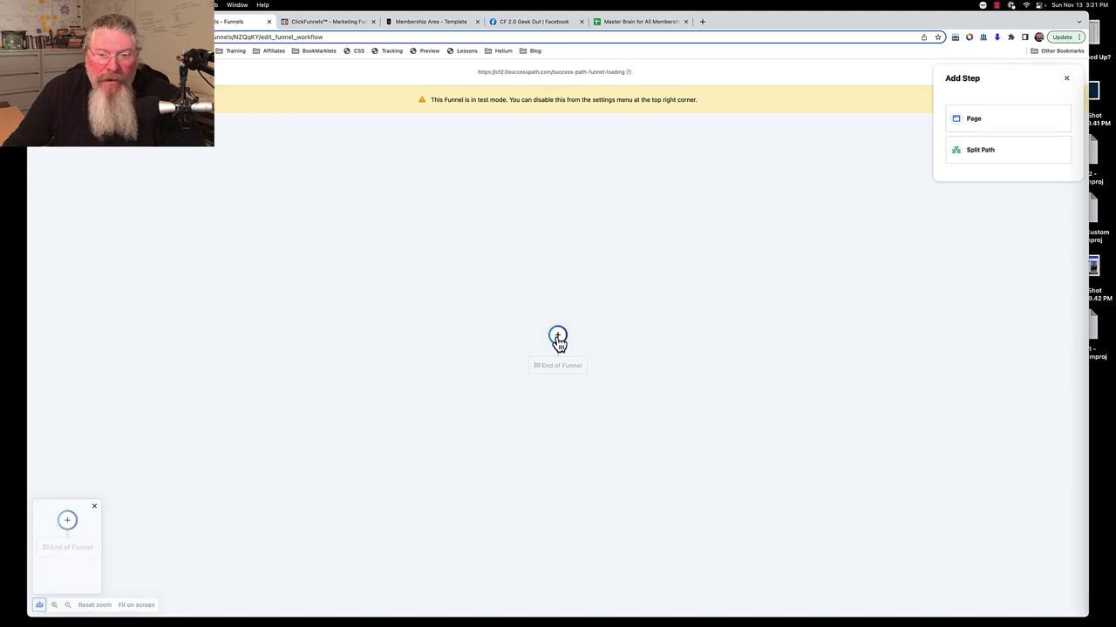
click(970, 122)
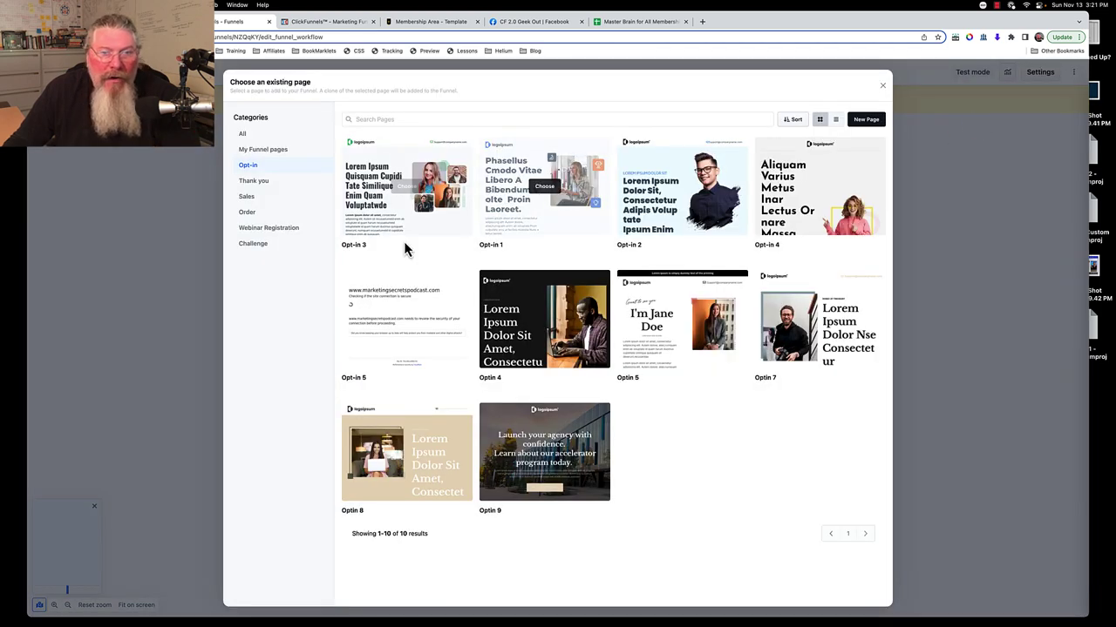
mouse_move(383, 314)
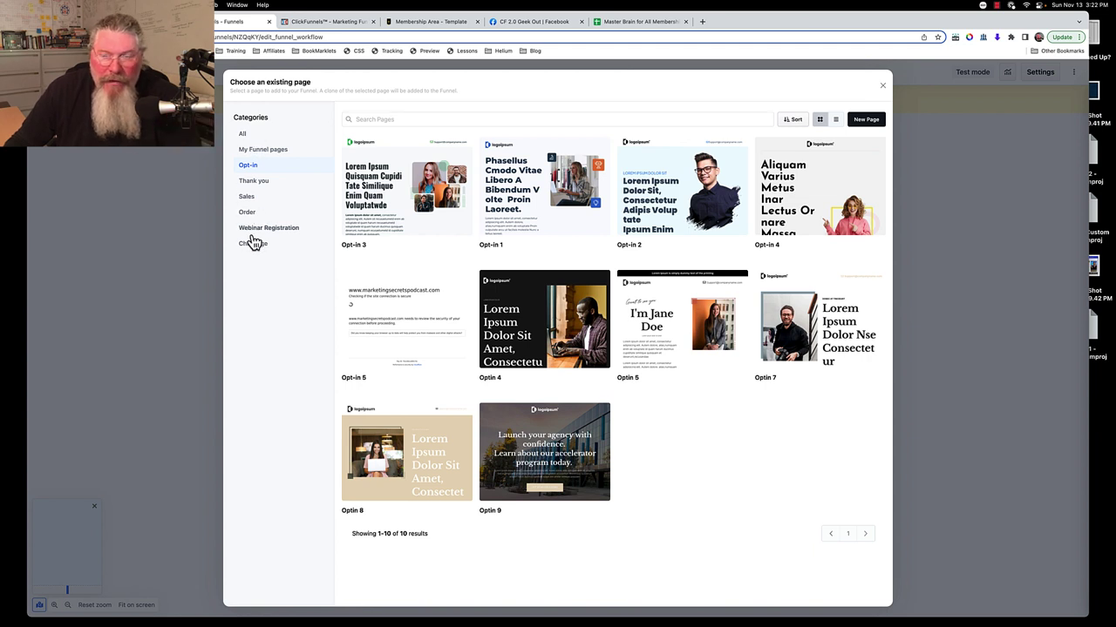
click(407, 186)
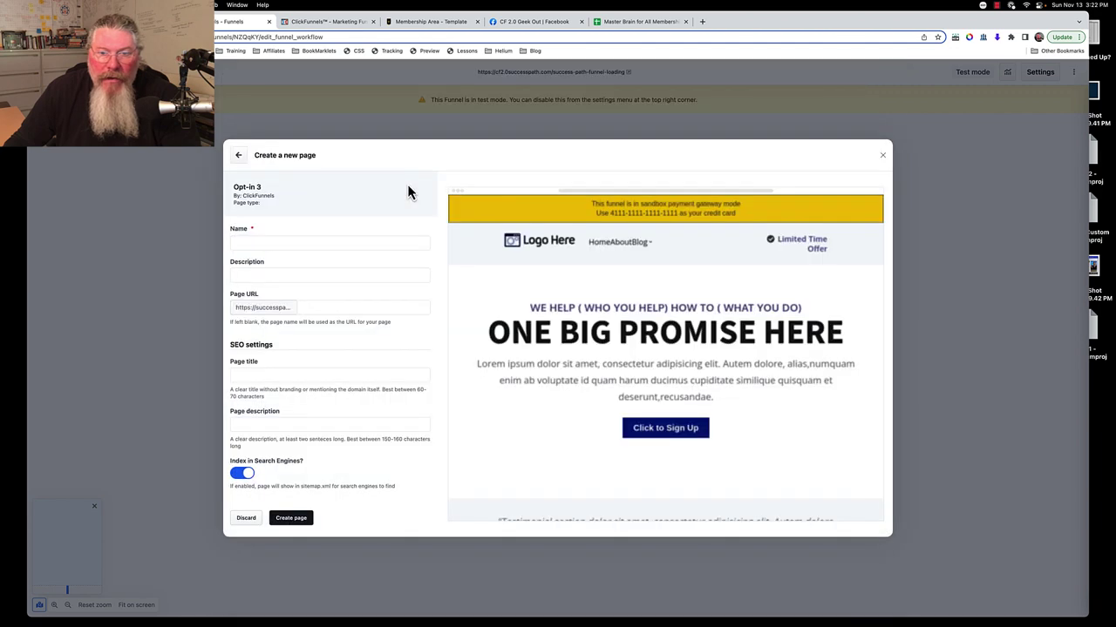
Step: Set both the page's name and SEO page title to "Success Path Funnel", then create the page
click(285, 243)
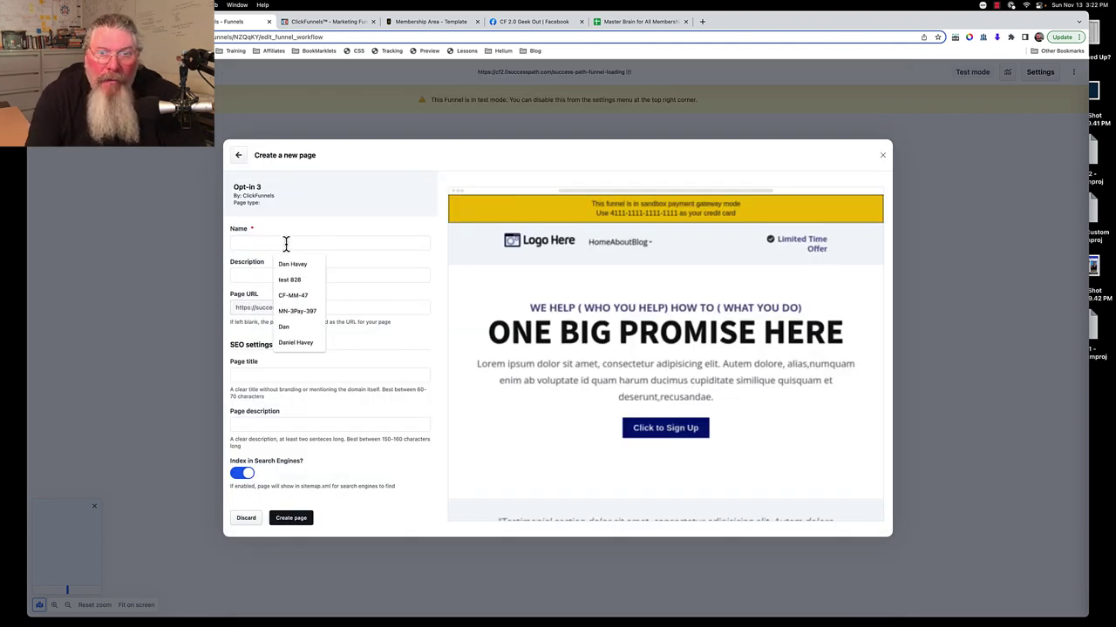
text(Succ)
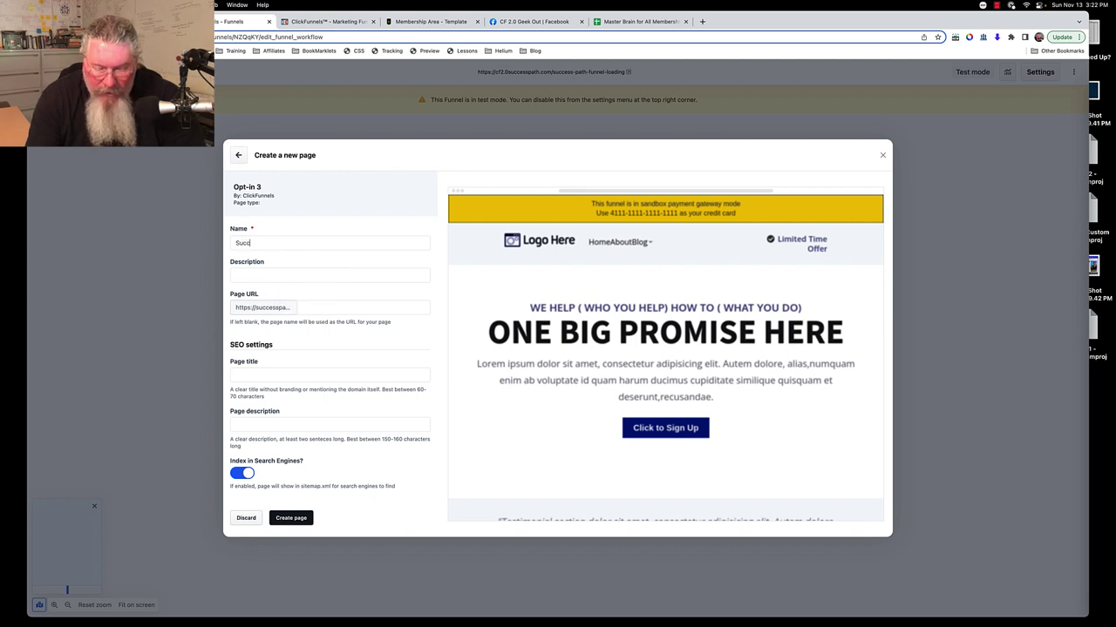
text(ess Path Funnel)
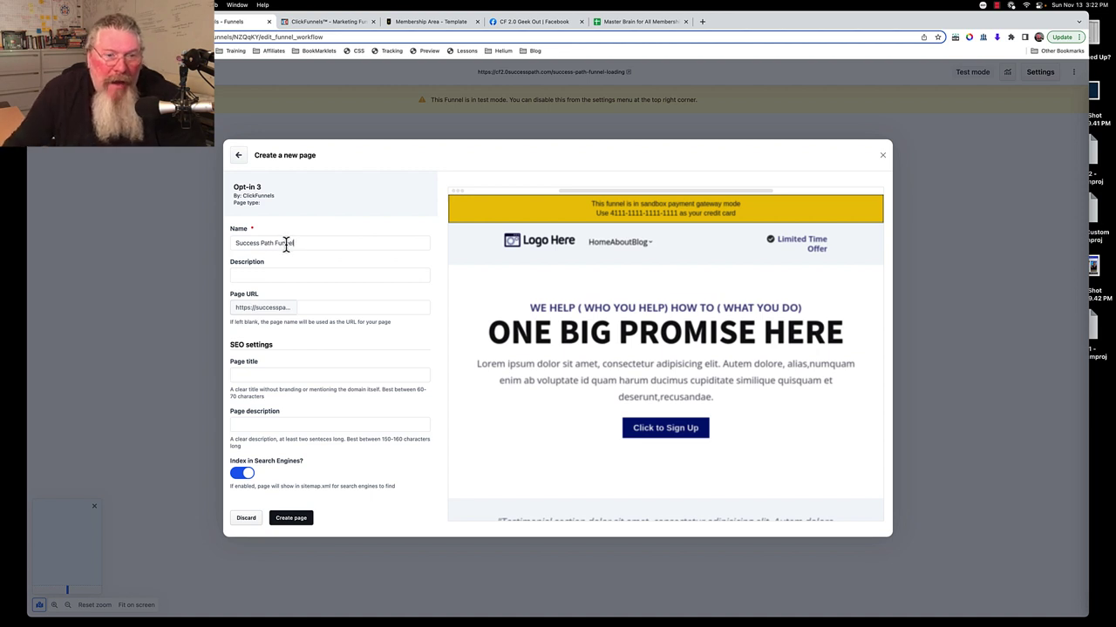
click(313, 307)
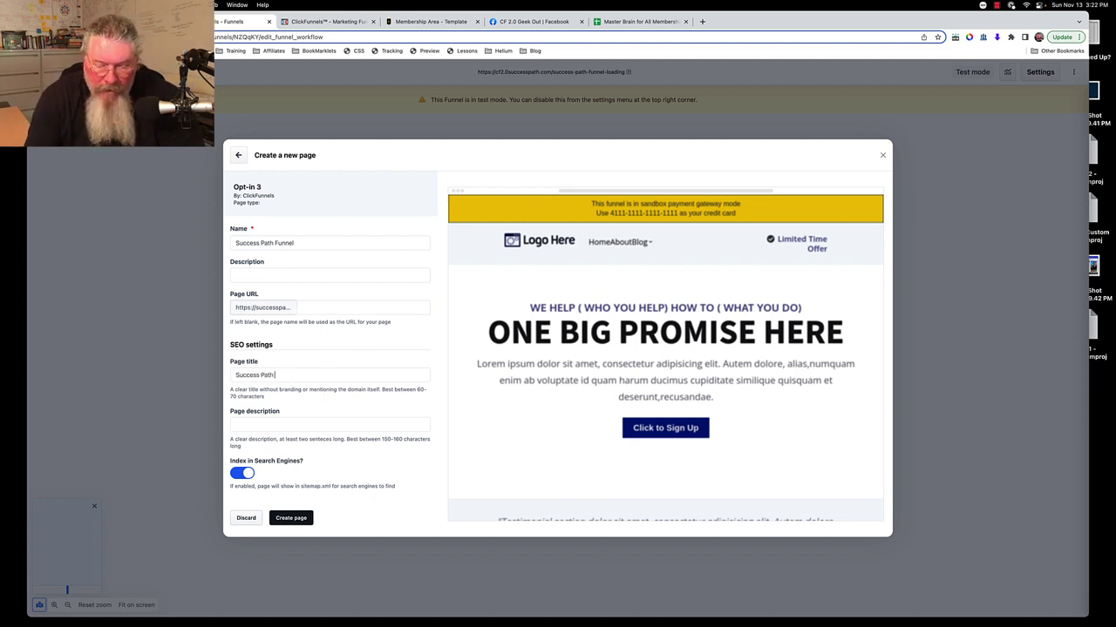
text(l)
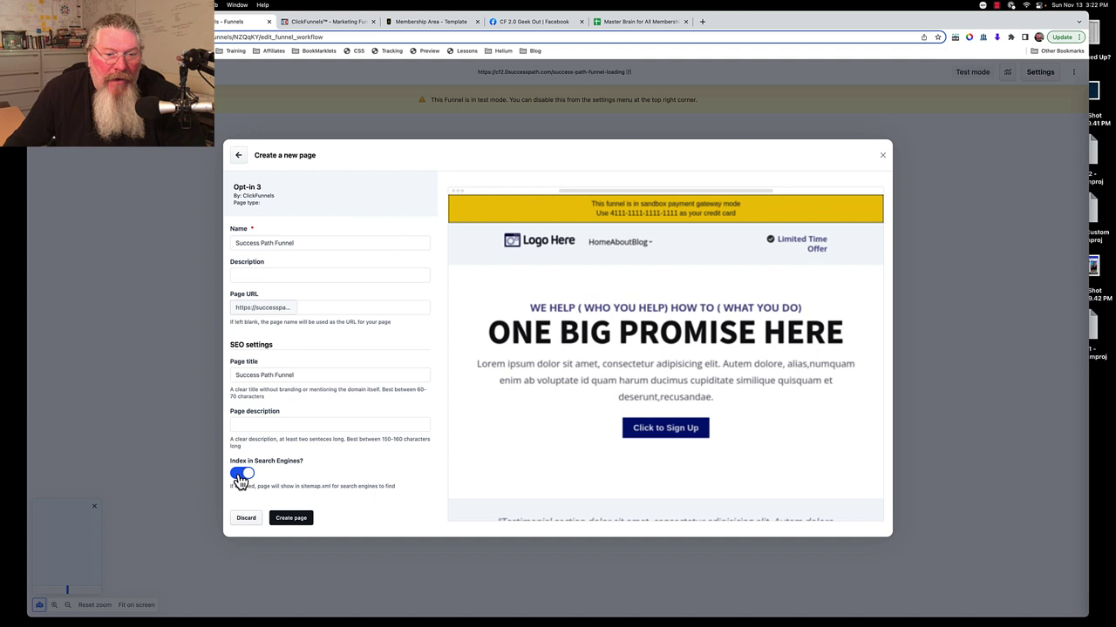
click(303, 519)
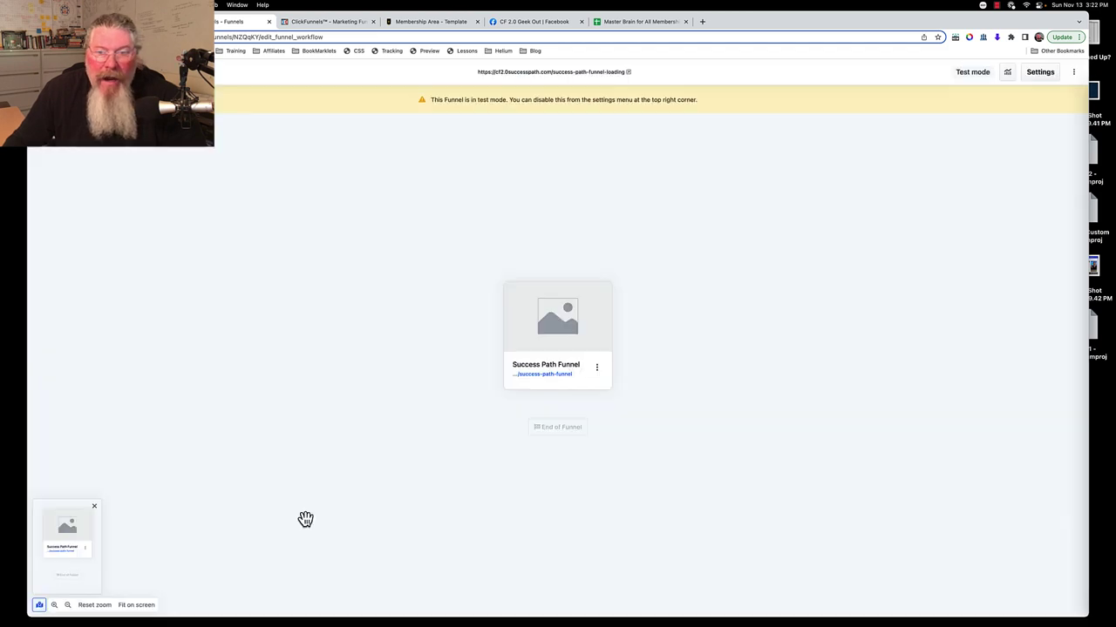
Step: Check the name, SEO details and URL in the new opt-in page's page settings
click(597, 370)
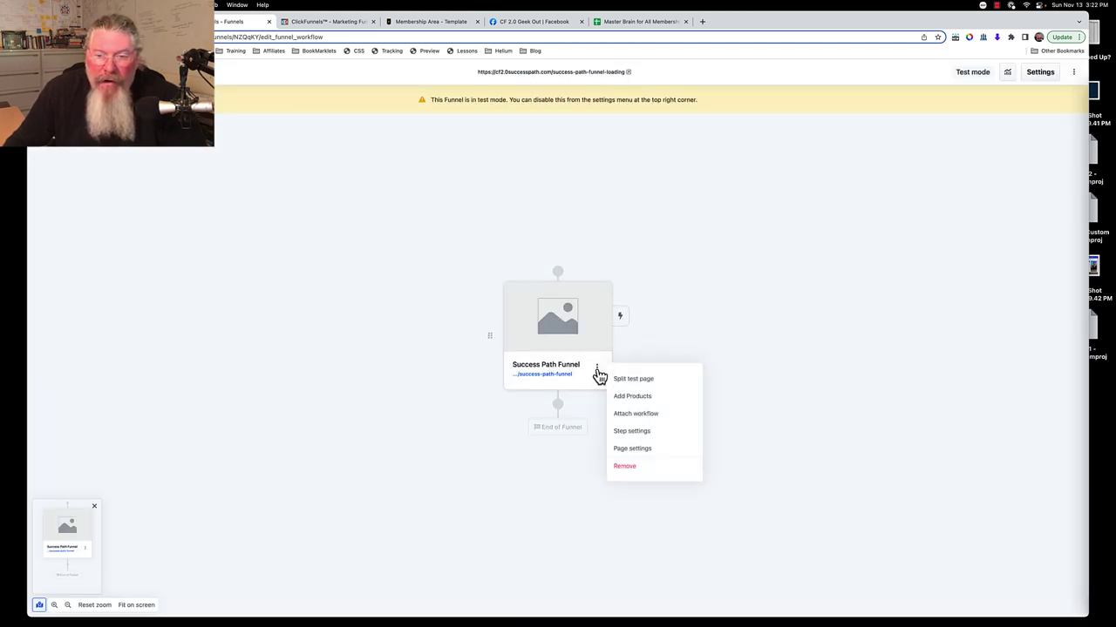
click(637, 451)
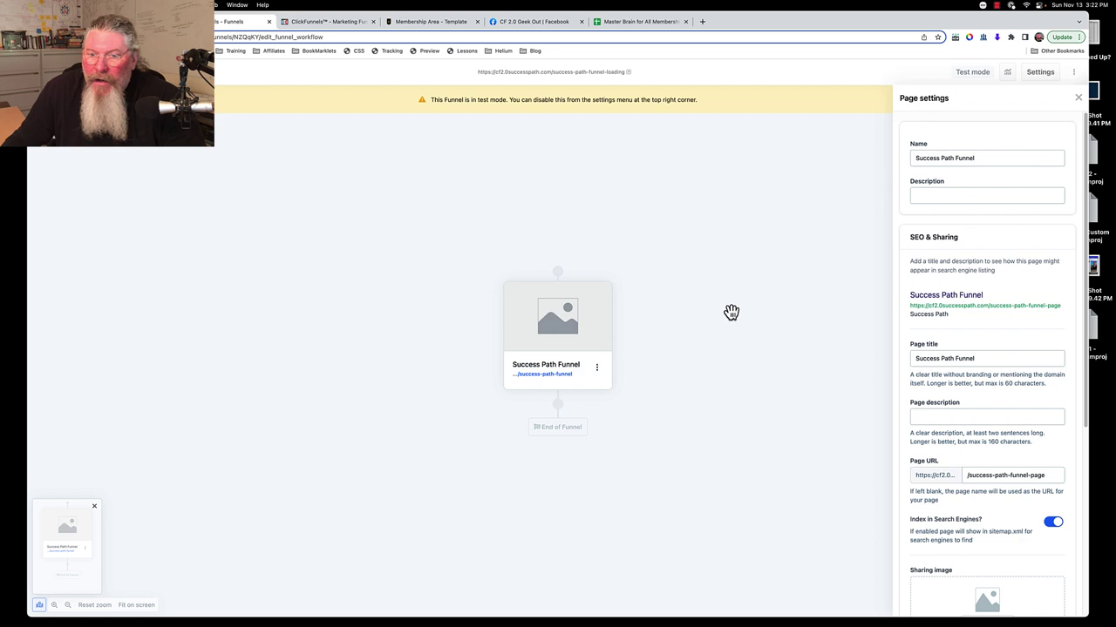
click(1078, 99)
Step: Review the opt-in step's name and current path in its step settings and update the step without changes
click(596, 368)
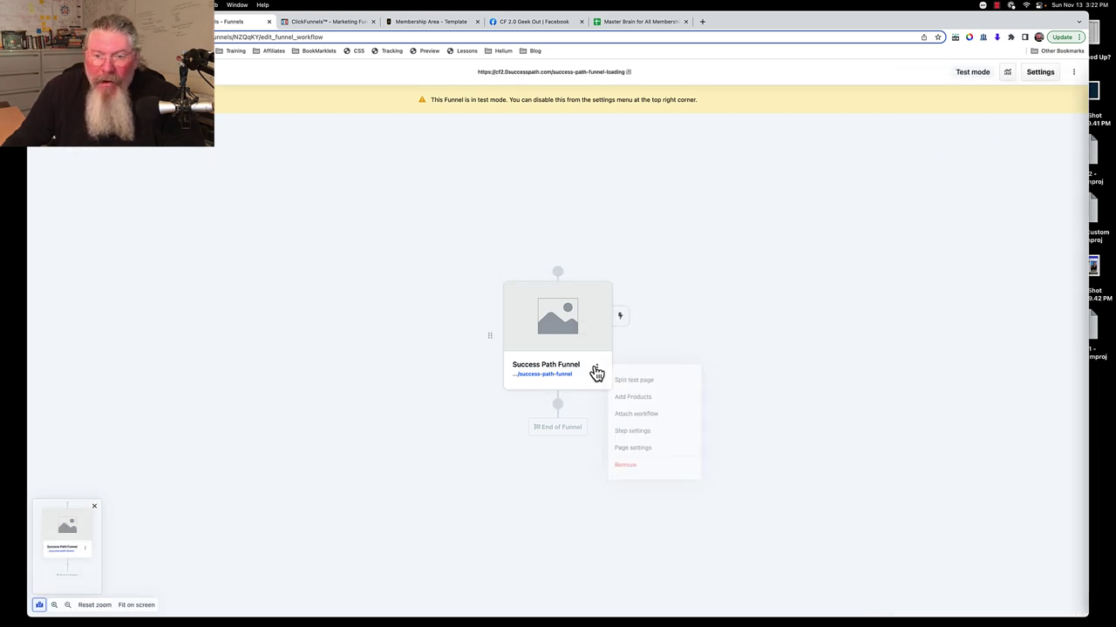
click(628, 434)
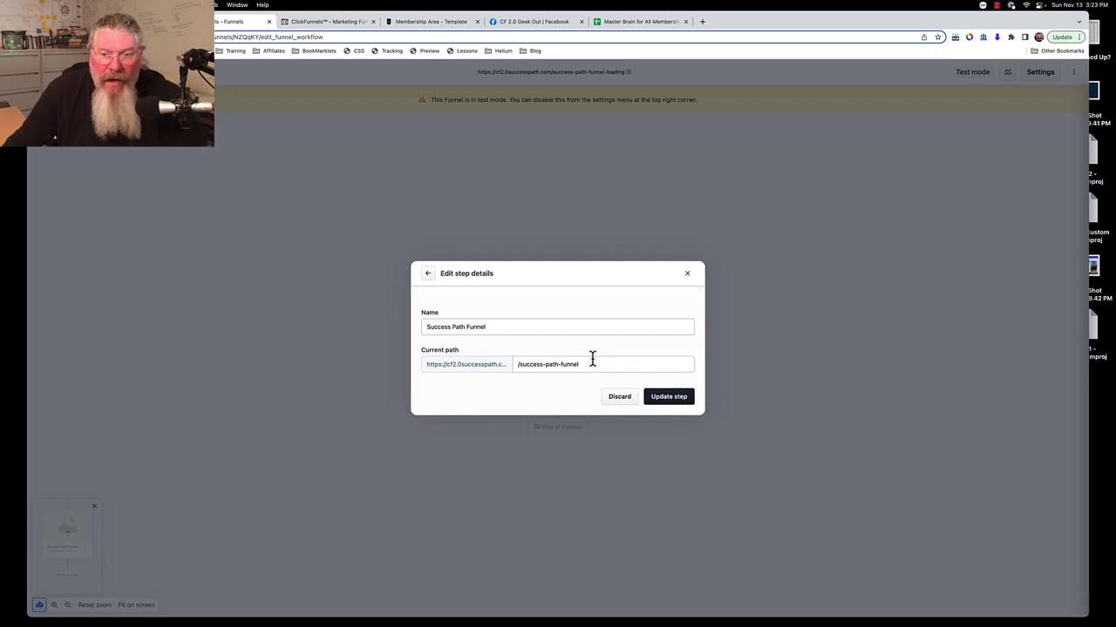
drag(518, 369, 604, 373)
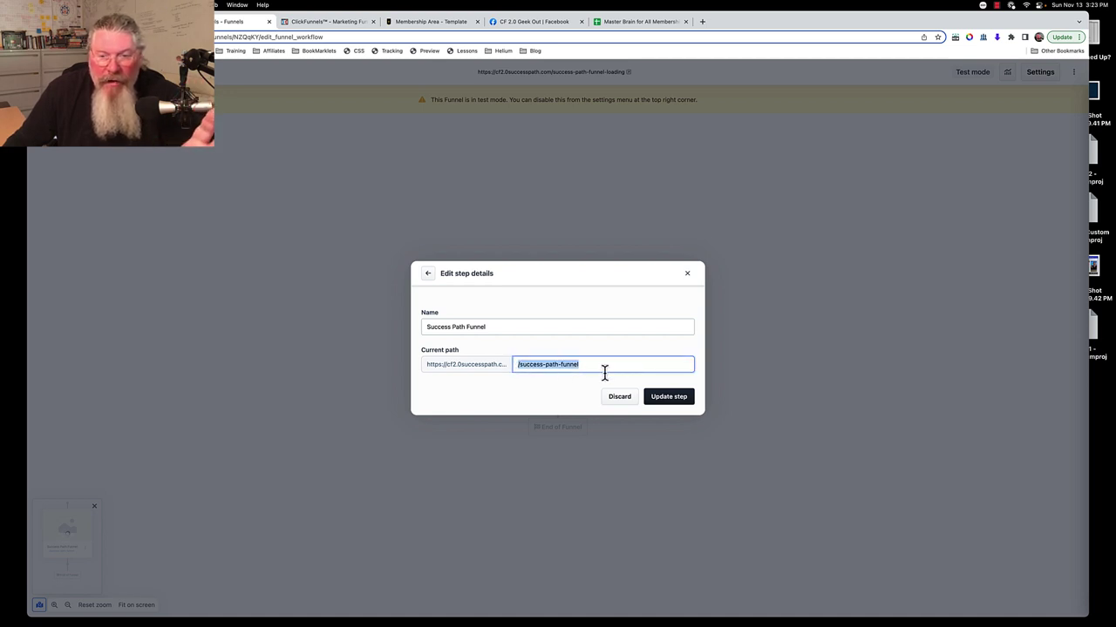
click(665, 399)
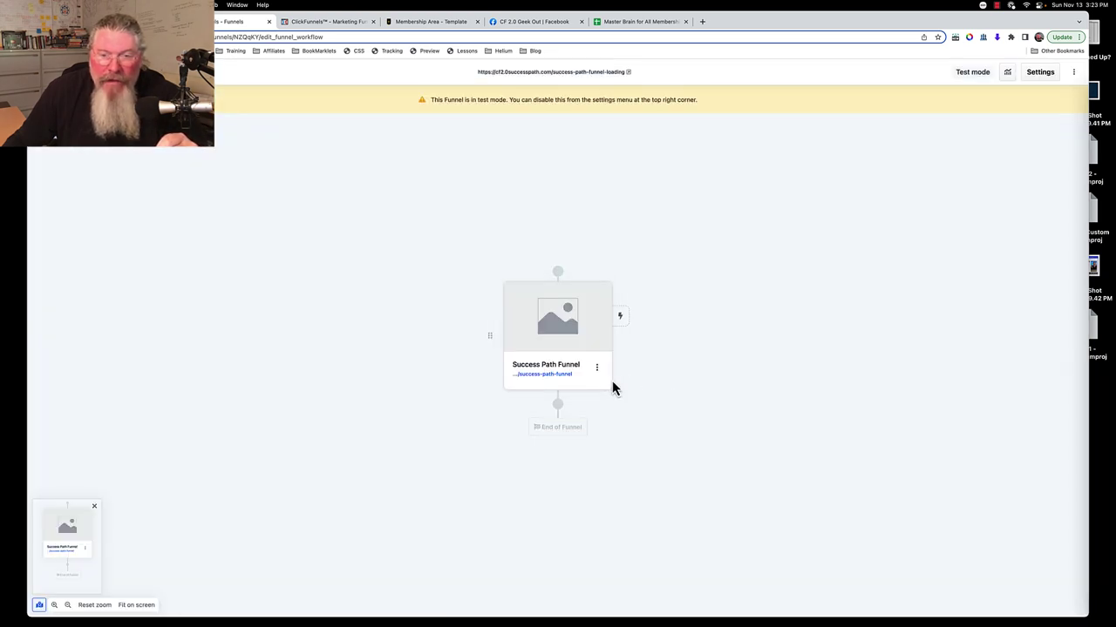
Step: Examine the opt-in page's full page settings, including SEO, page URL, sharing image, redirects and advanced style
click(598, 373)
click(638, 450)
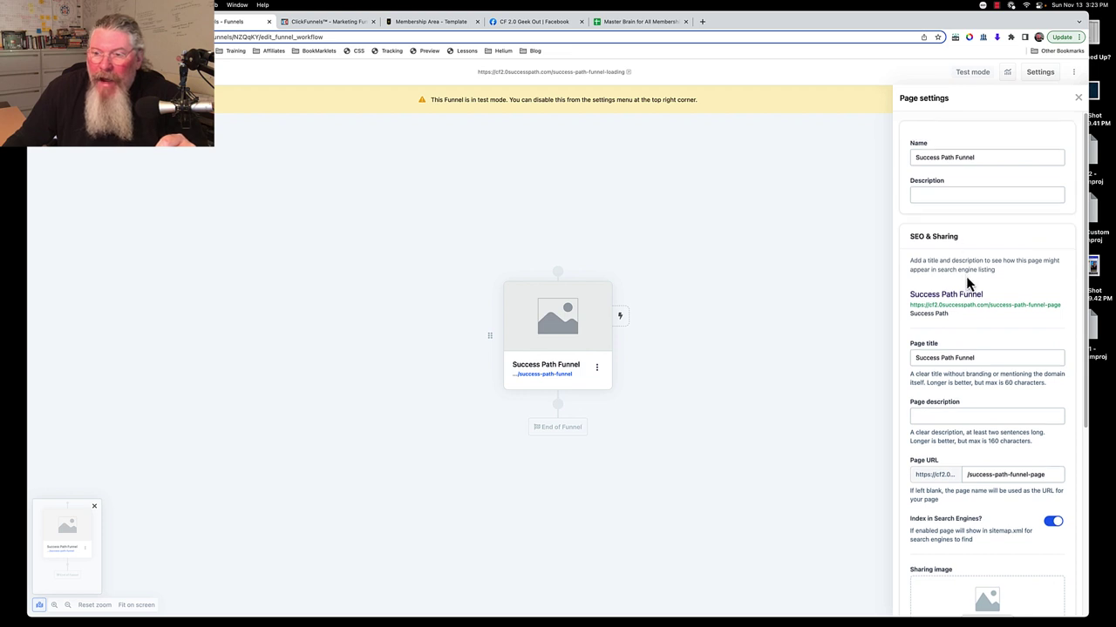
scroll(968, 349, down, 1)
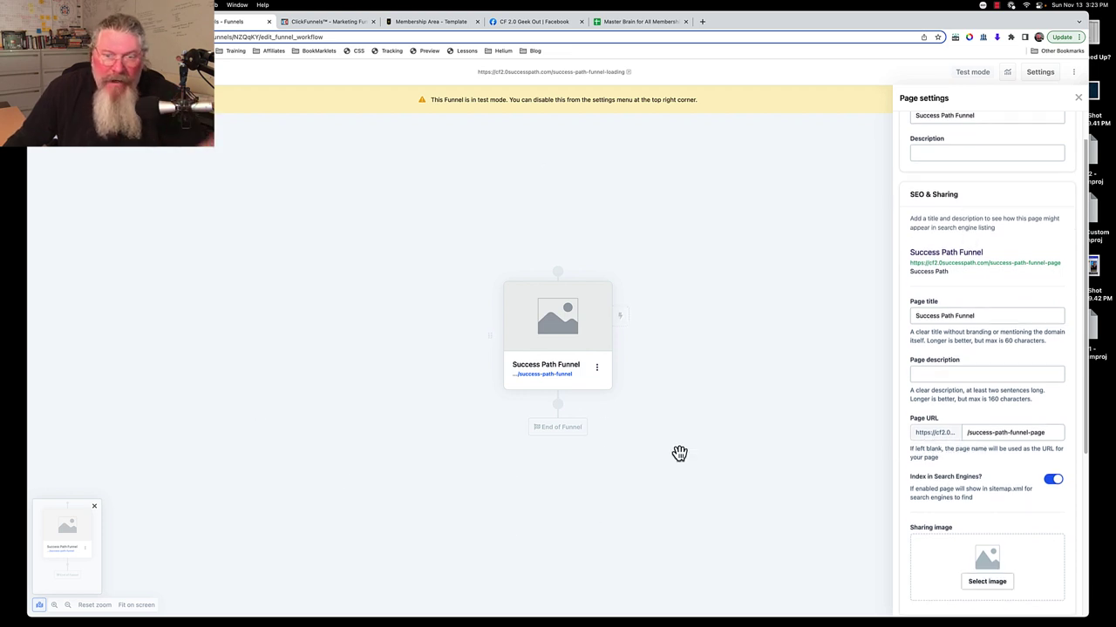
mouse_move(558, 324)
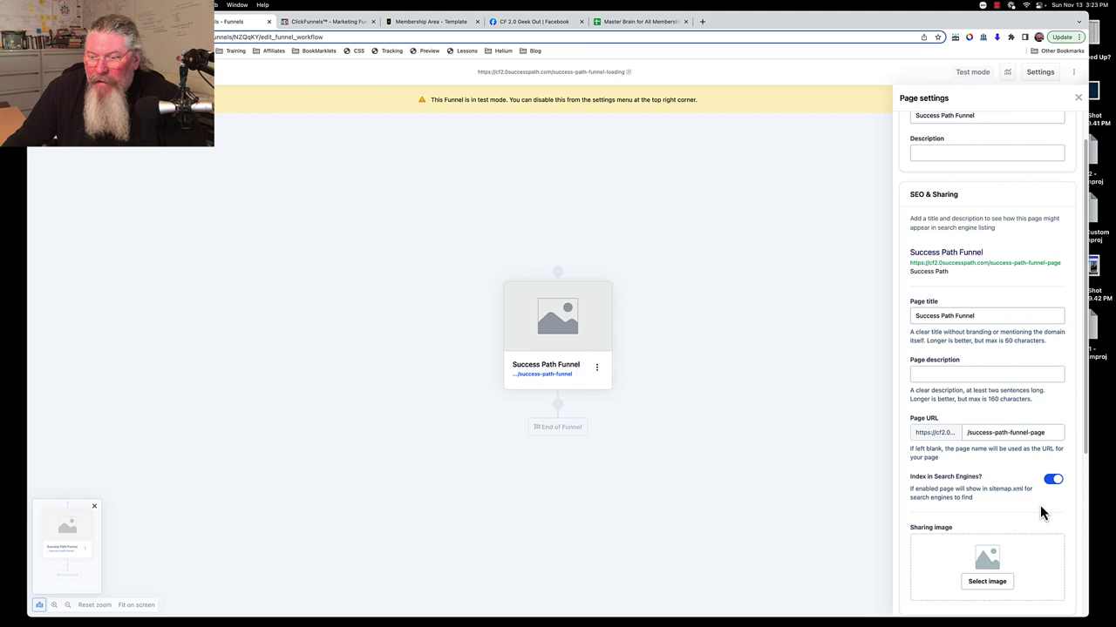
scroll(978, 483, down, 5)
scroll(977, 483, down, 1)
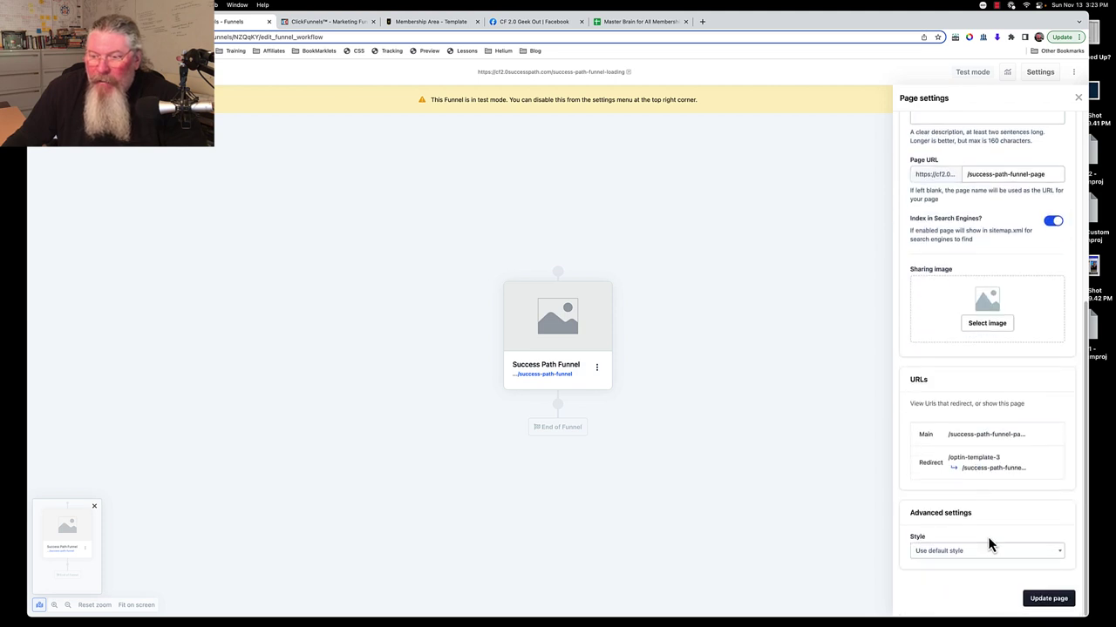
click(1078, 97)
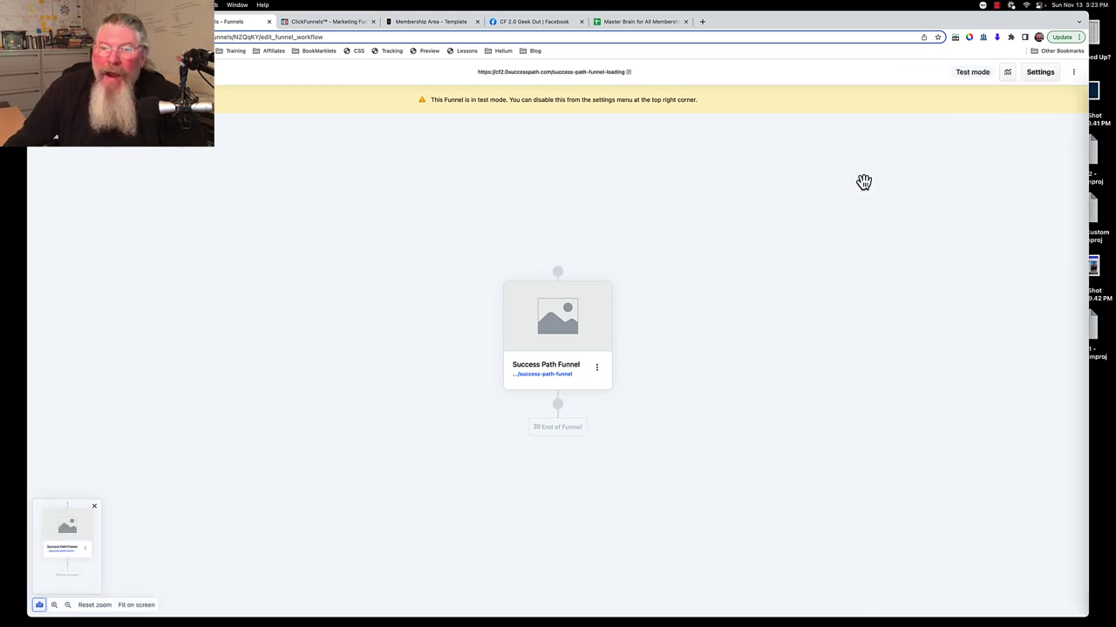
Step: Review the Create product form for attaching a product to the Success Path Funnel step and cancel without creating one
mouse_move(607, 345)
click(596, 370)
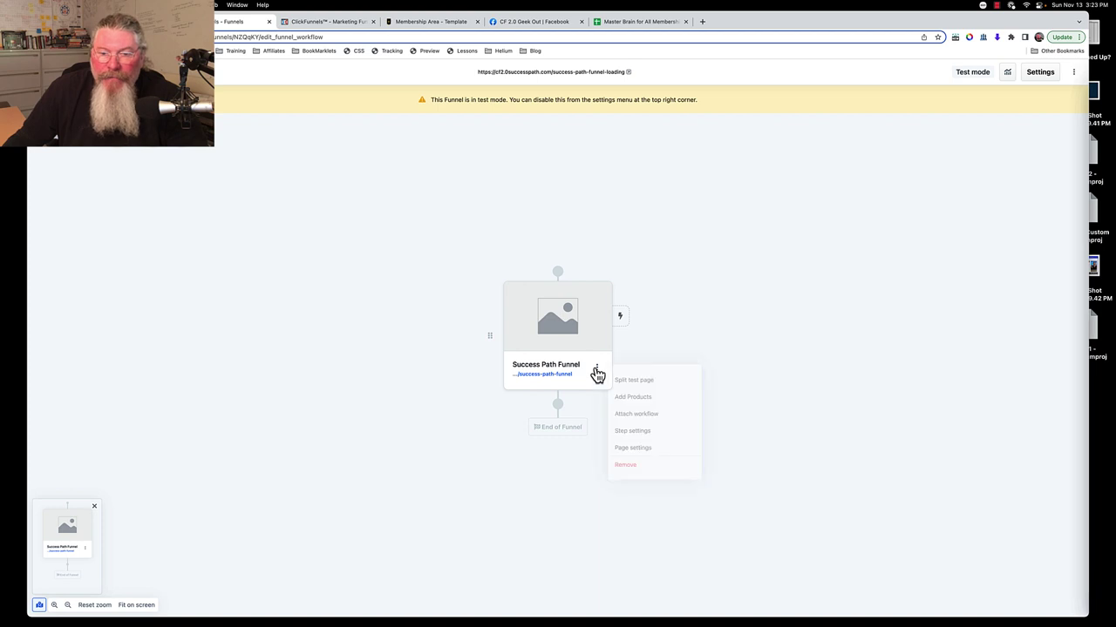
click(638, 403)
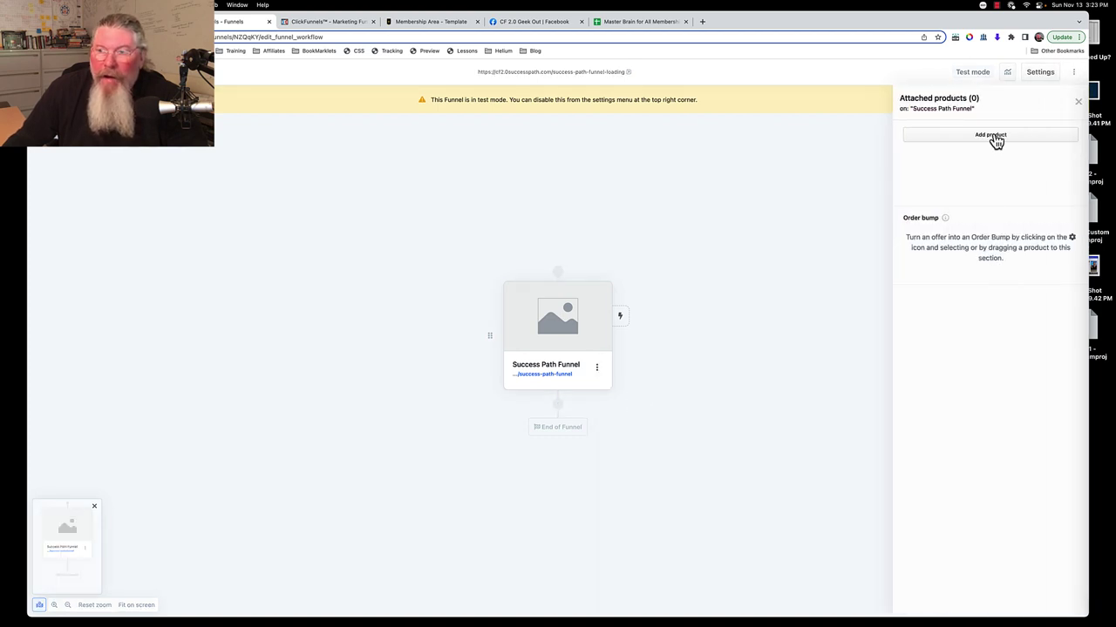
click(994, 138)
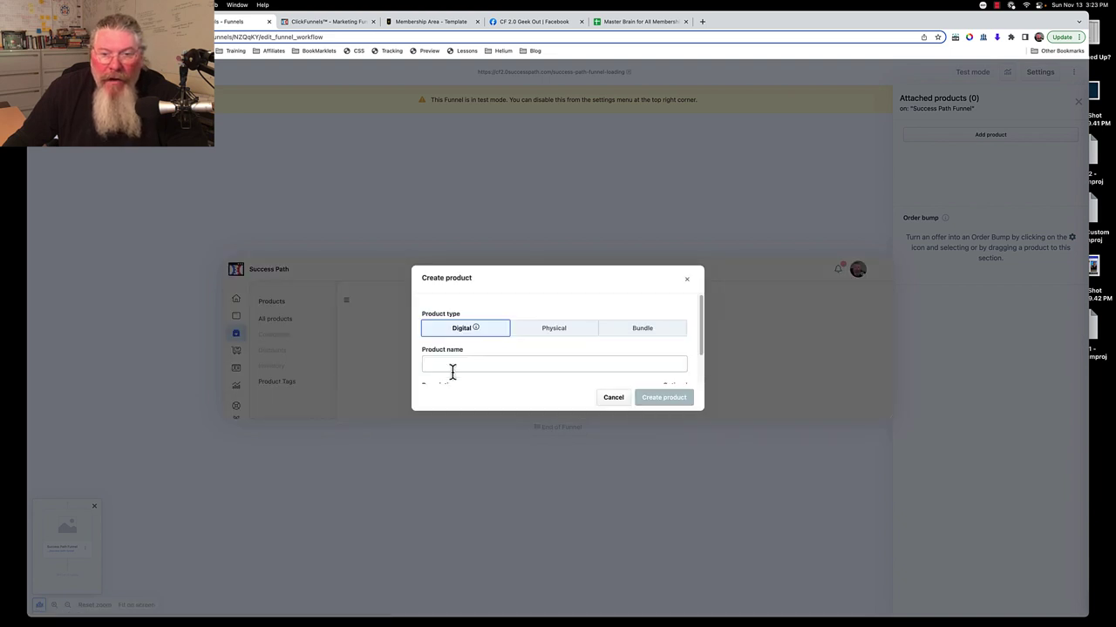
scroll(563, 297, down, 2)
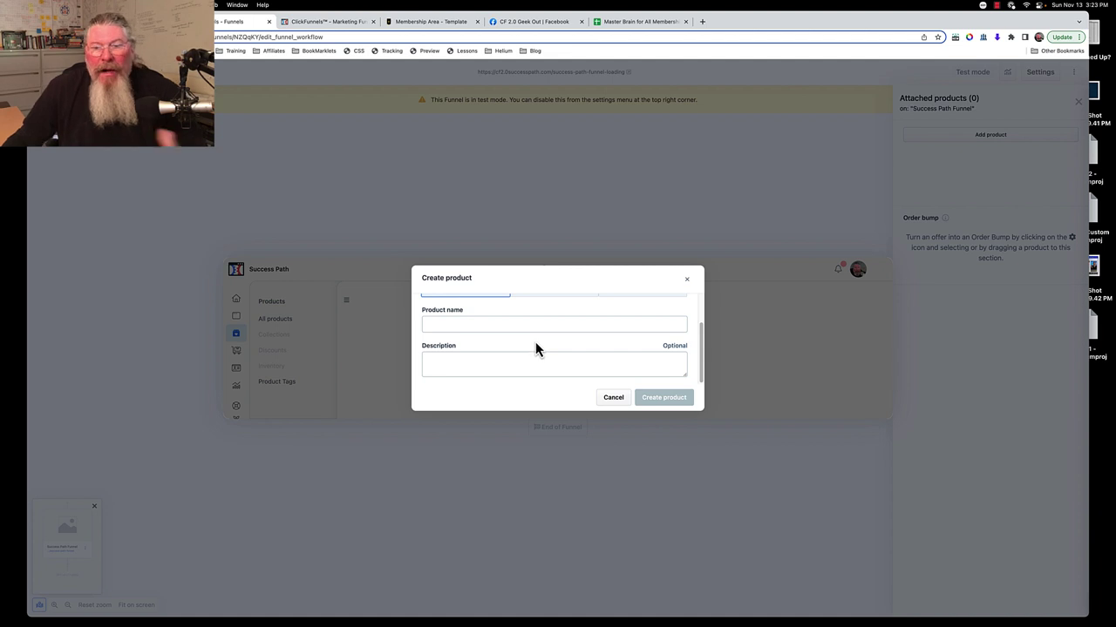
scroll(531, 329, up, 1)
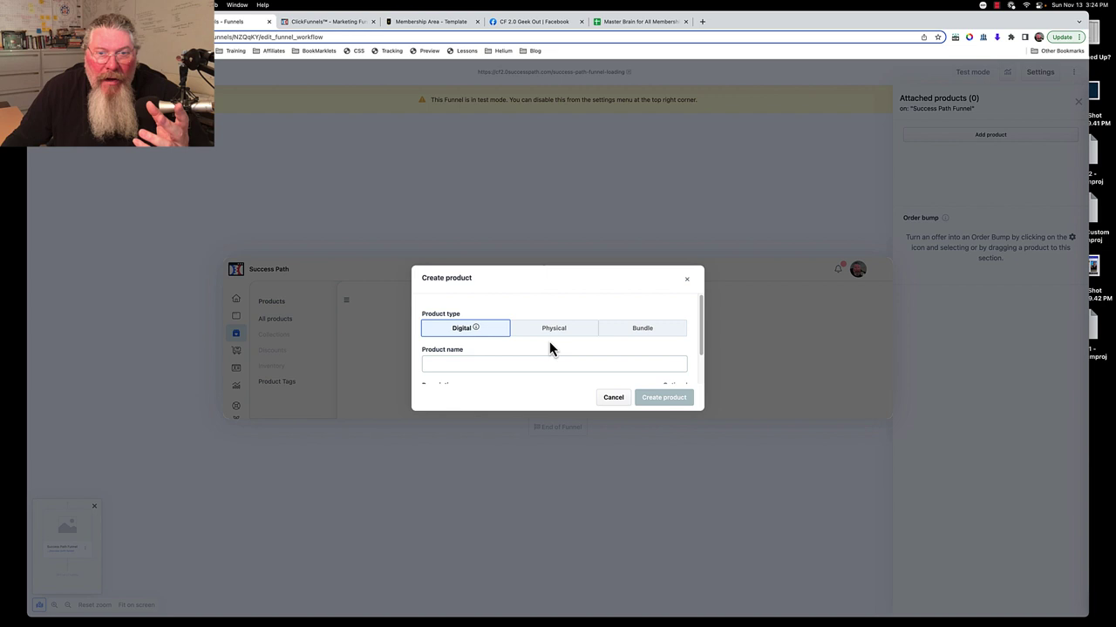
click(613, 400)
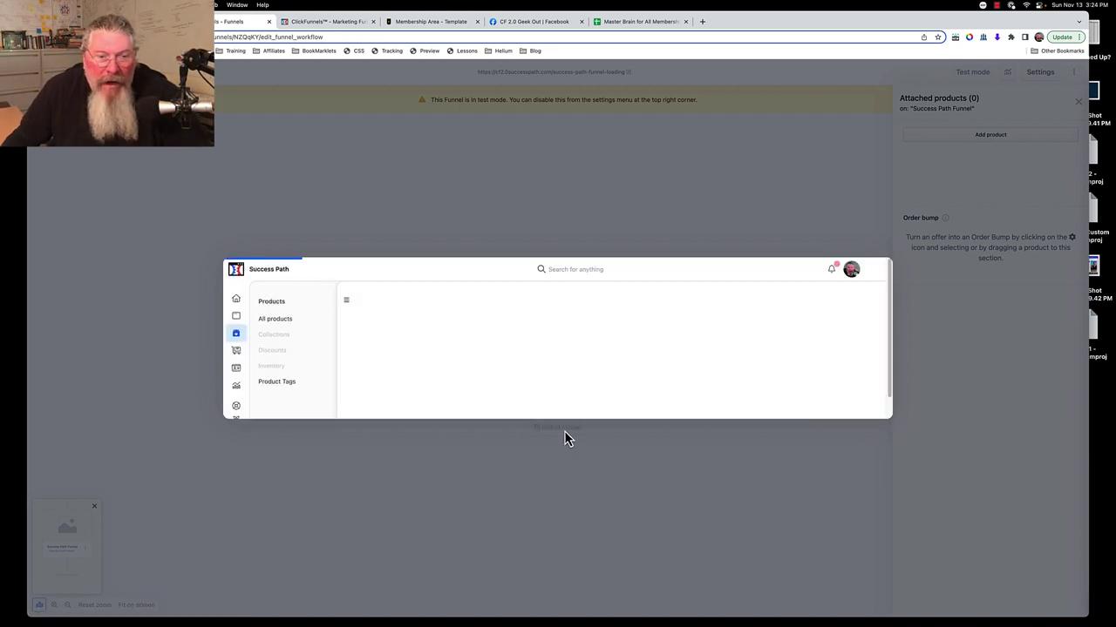
click(591, 218)
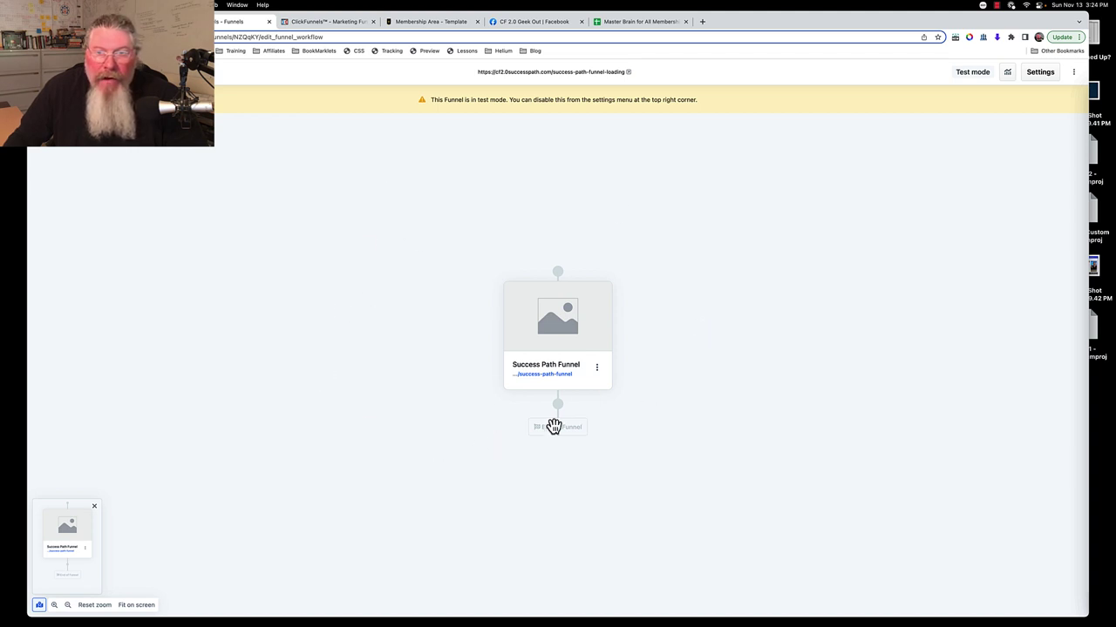
Step: Add a page step after the Success Path Funnel page using the Thank You 2 template from the Thank you category
mouse_move(587, 291)
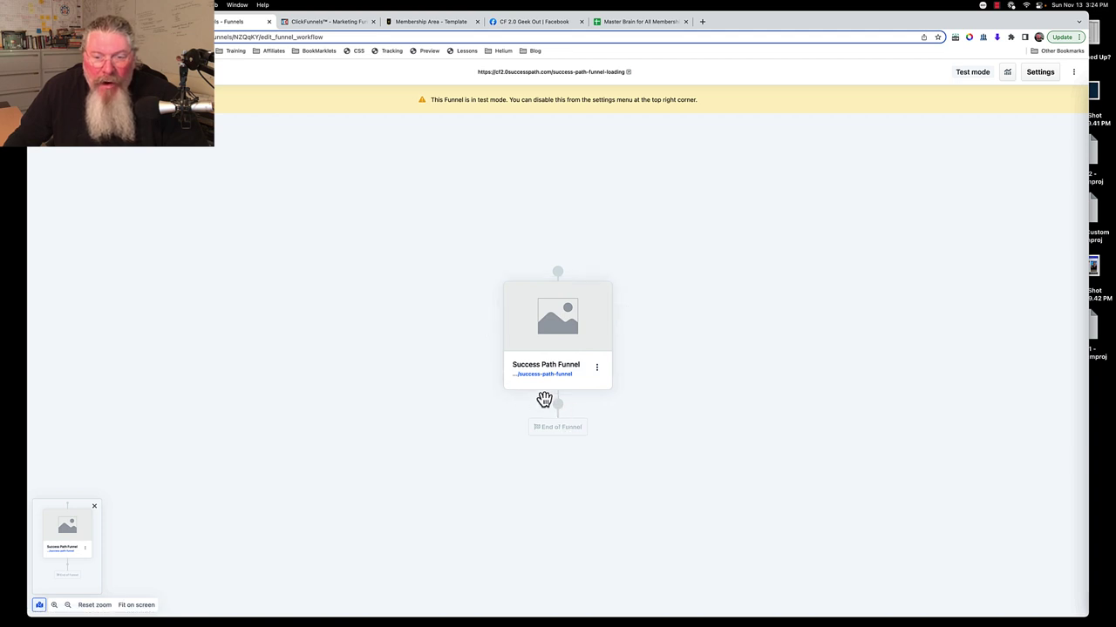
click(557, 406)
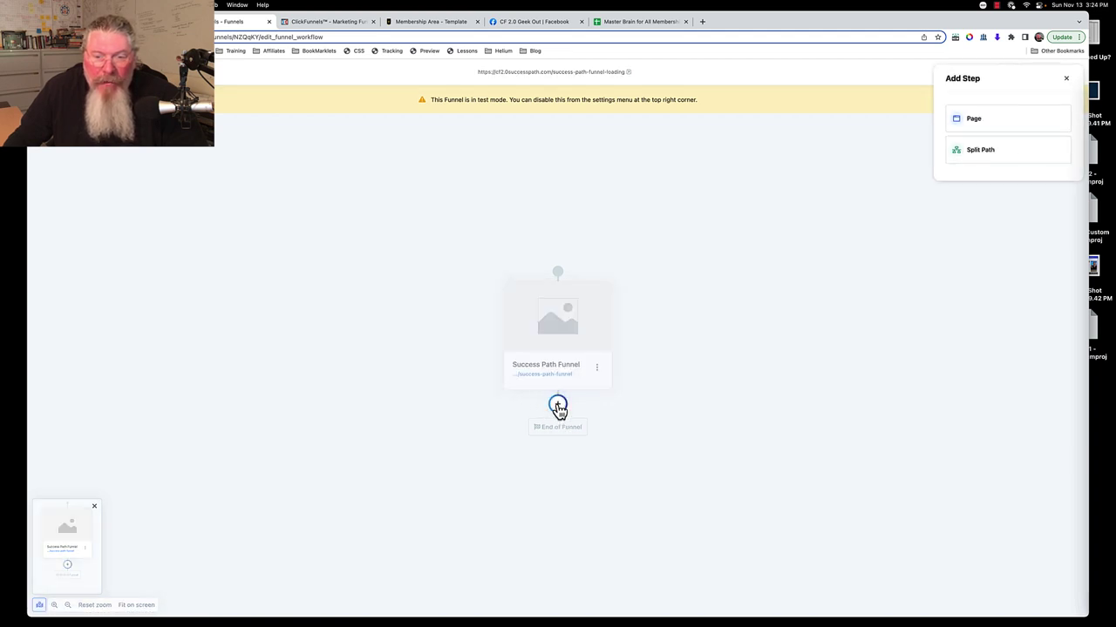
click(971, 124)
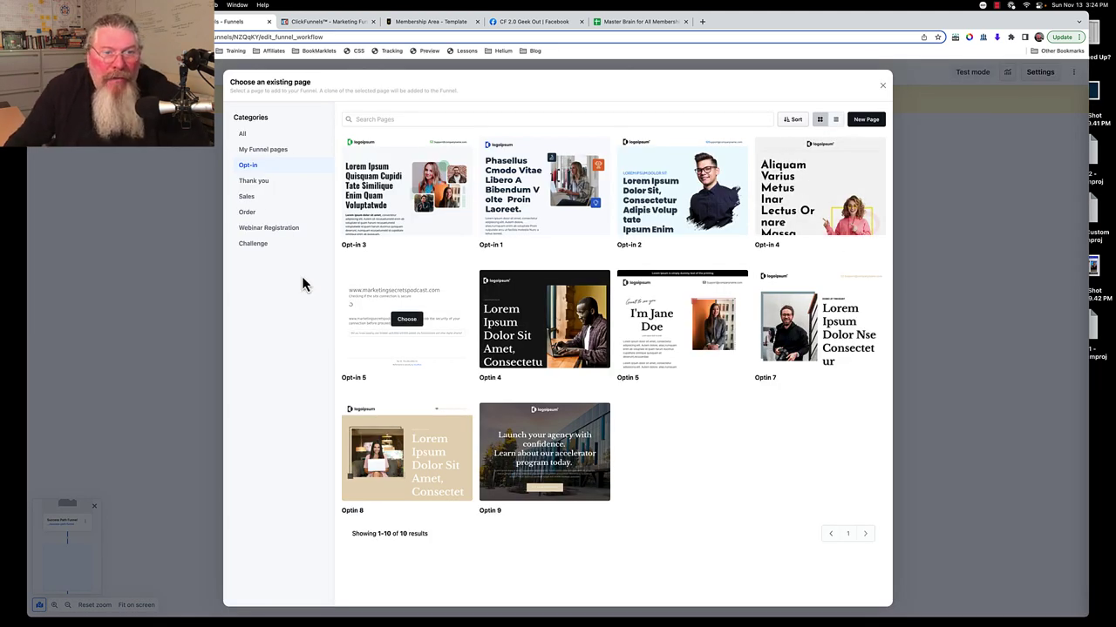
click(252, 182)
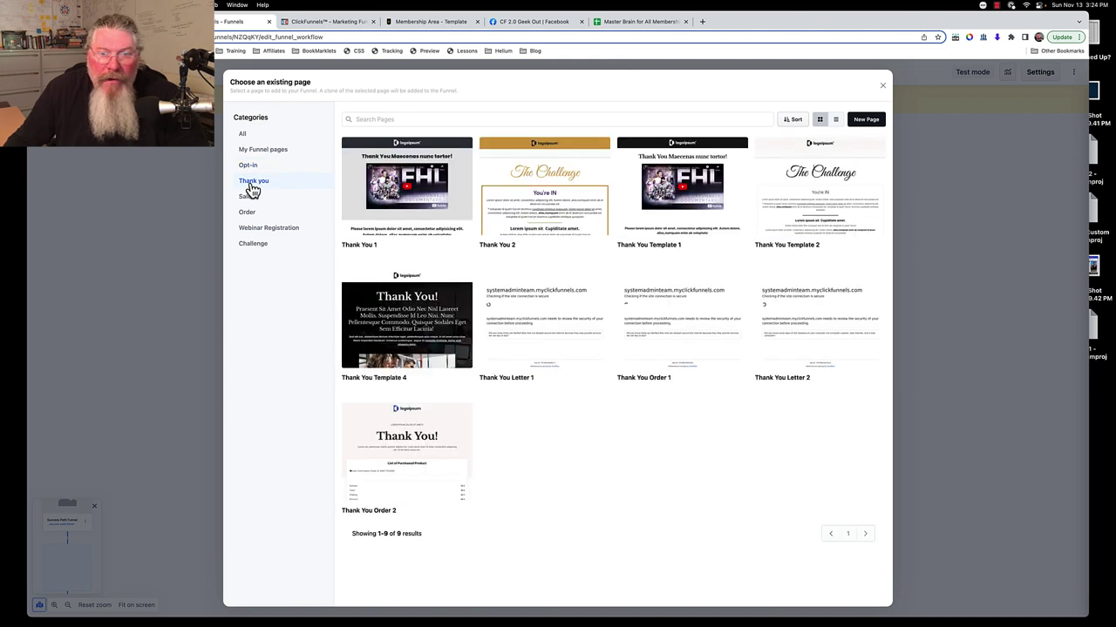
click(549, 190)
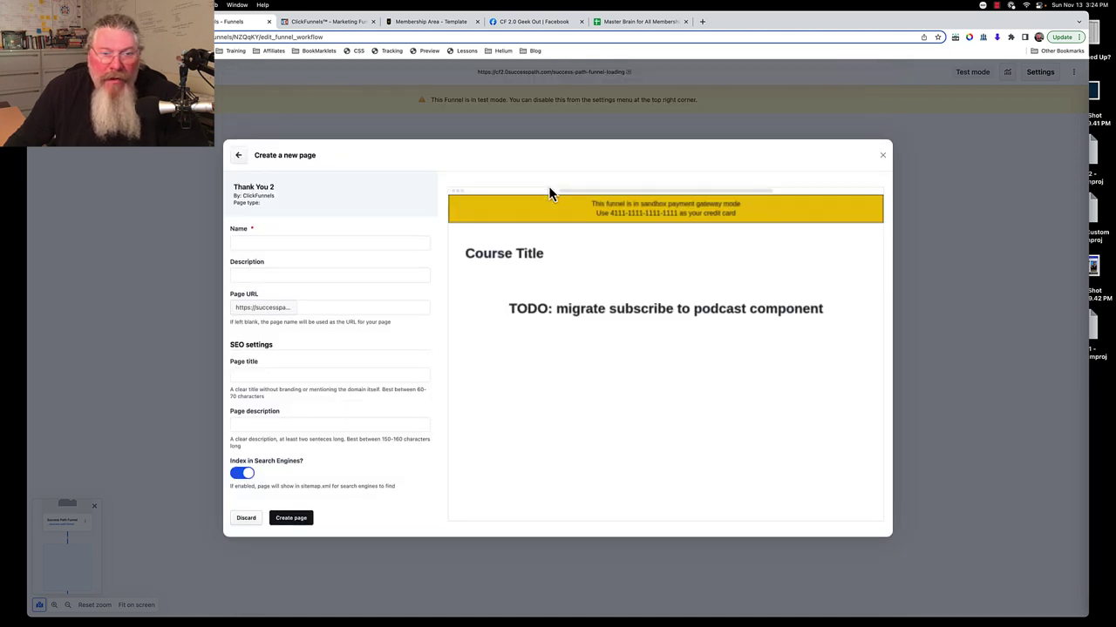
Step: Name the new page "Thanks", disable its search engine indexing and create the page
click(325, 239)
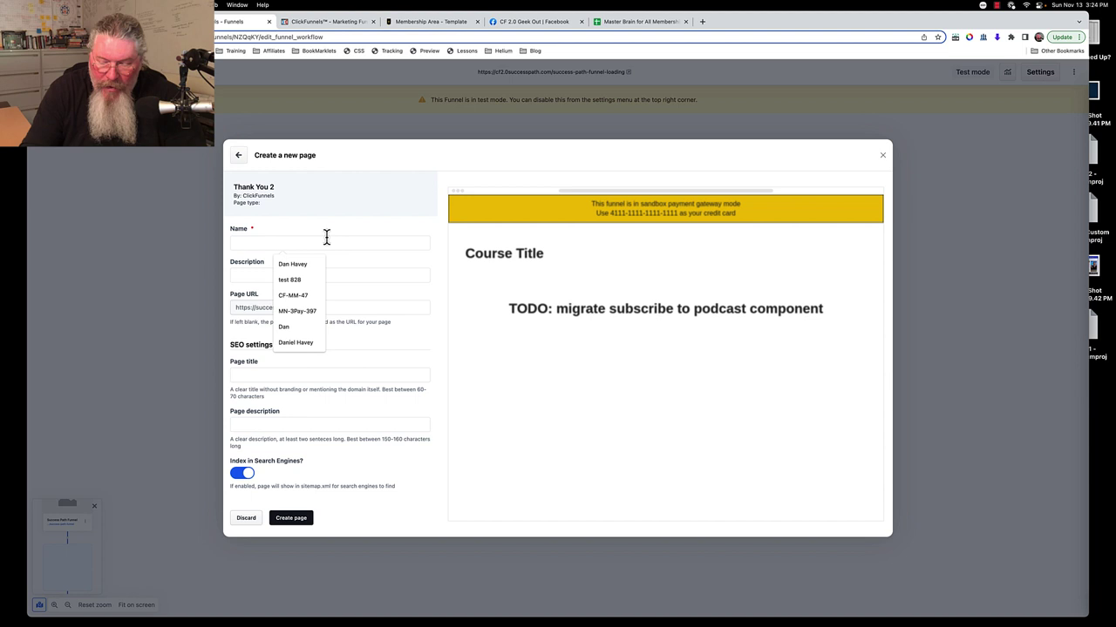
text(Thanks)
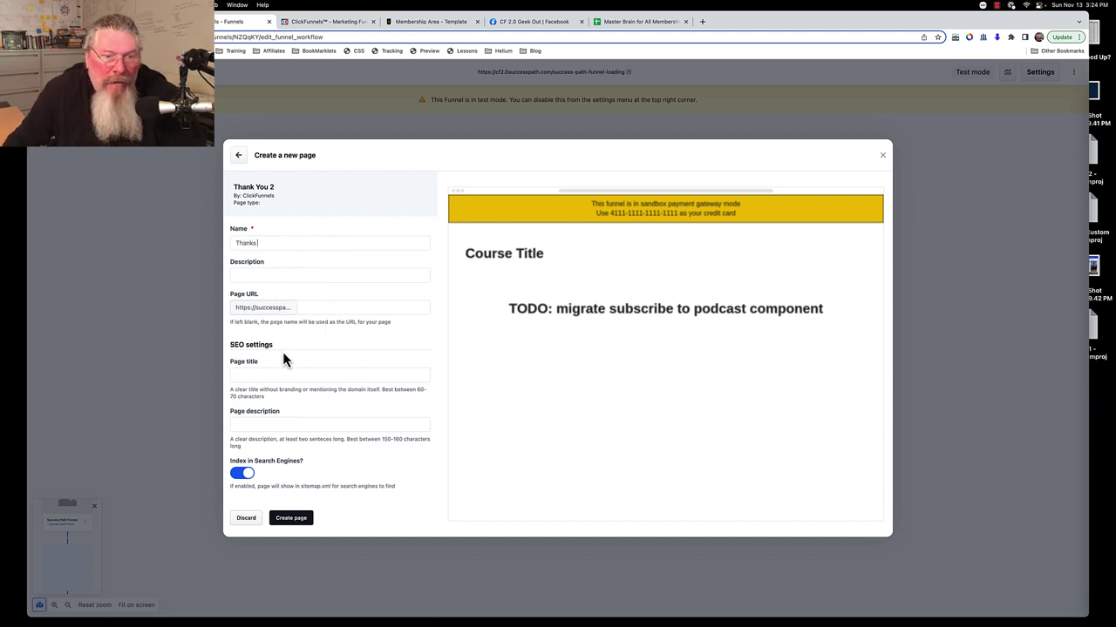
click(238, 476)
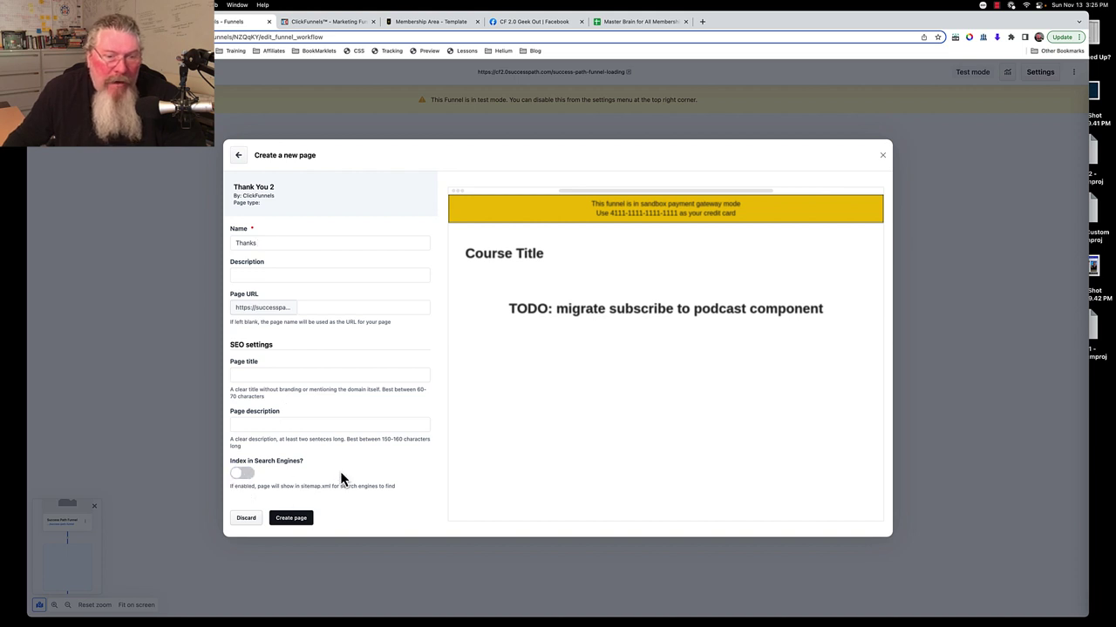
click(290, 521)
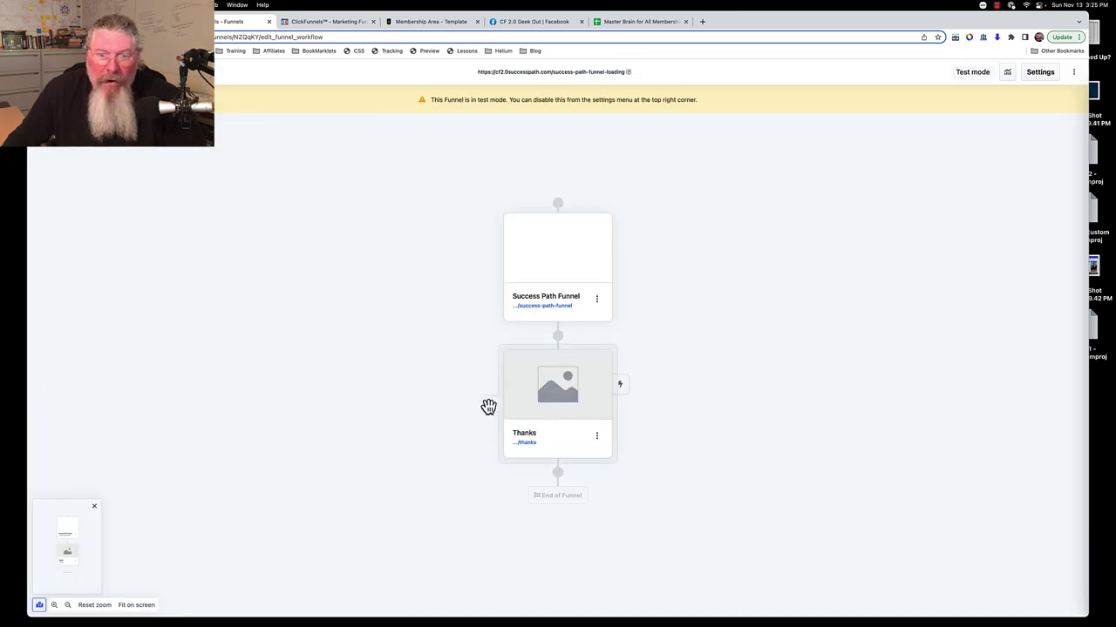
Step: Try moving the Thanks step above the Success Path Funnel step and return it to second place
drag(489, 407, 577, 218)
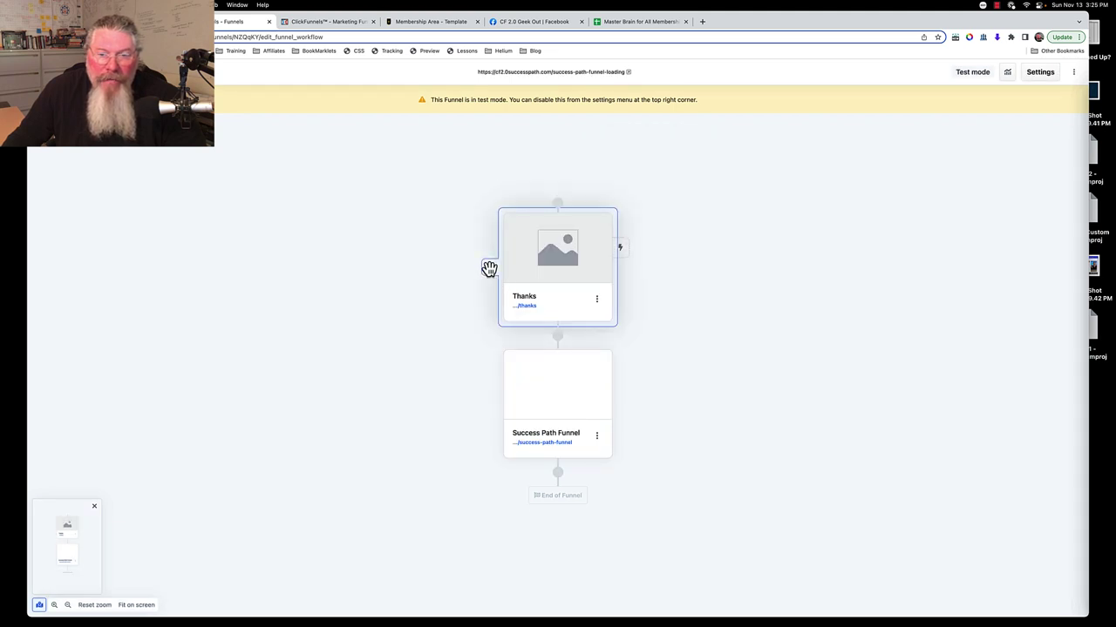
drag(489, 269, 575, 473)
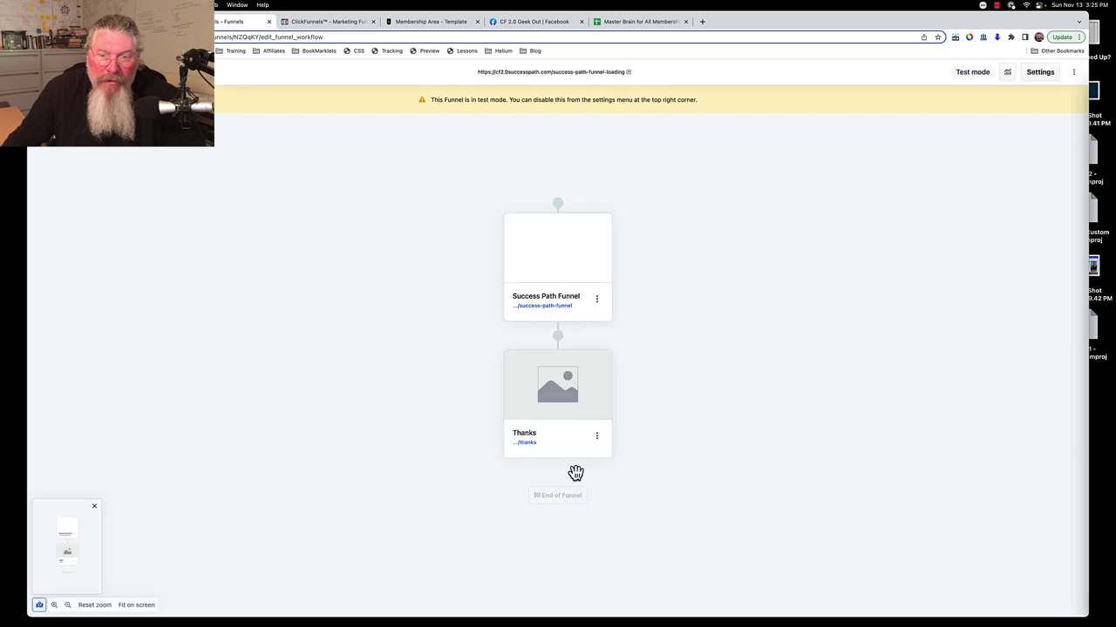
Step: Check the workflows available for the Thanks step and view the step's list of options
click(622, 388)
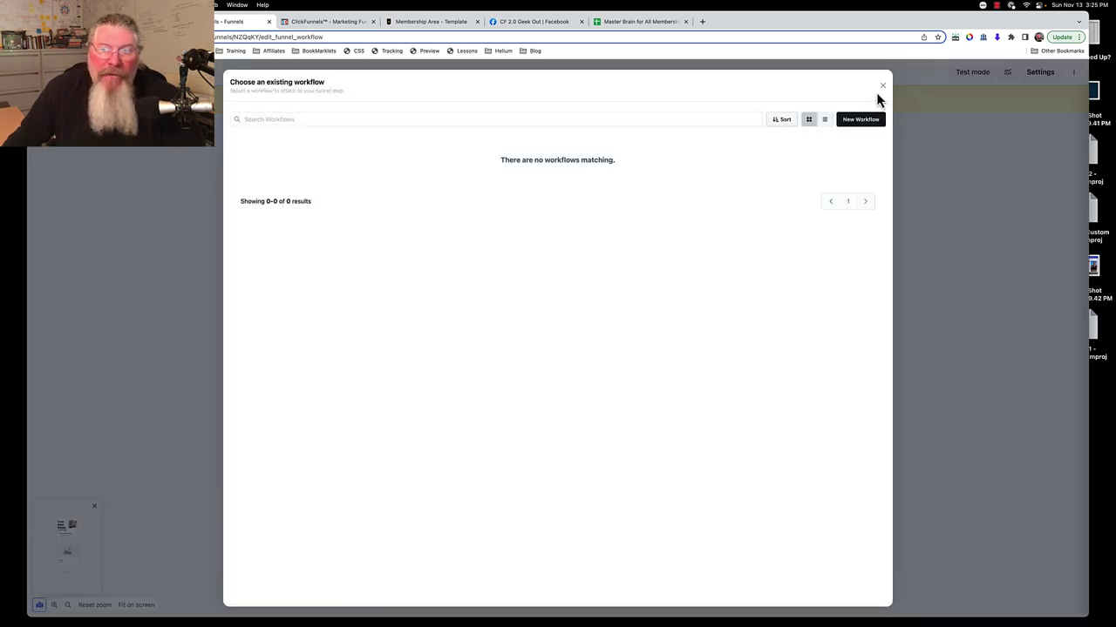
click(882, 88)
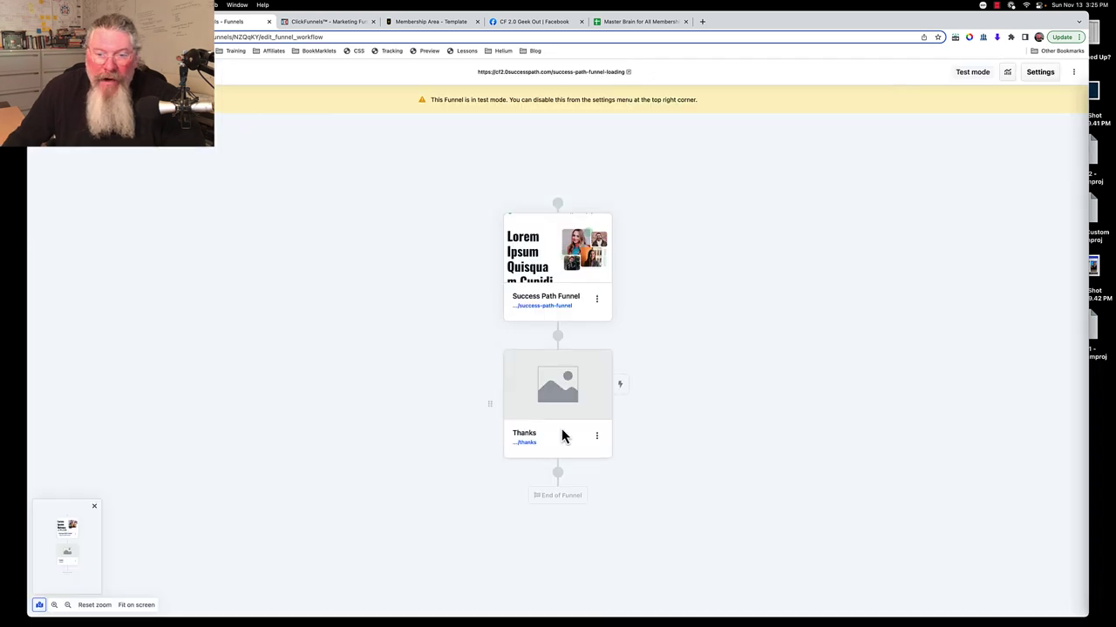
mouse_move(584, 406)
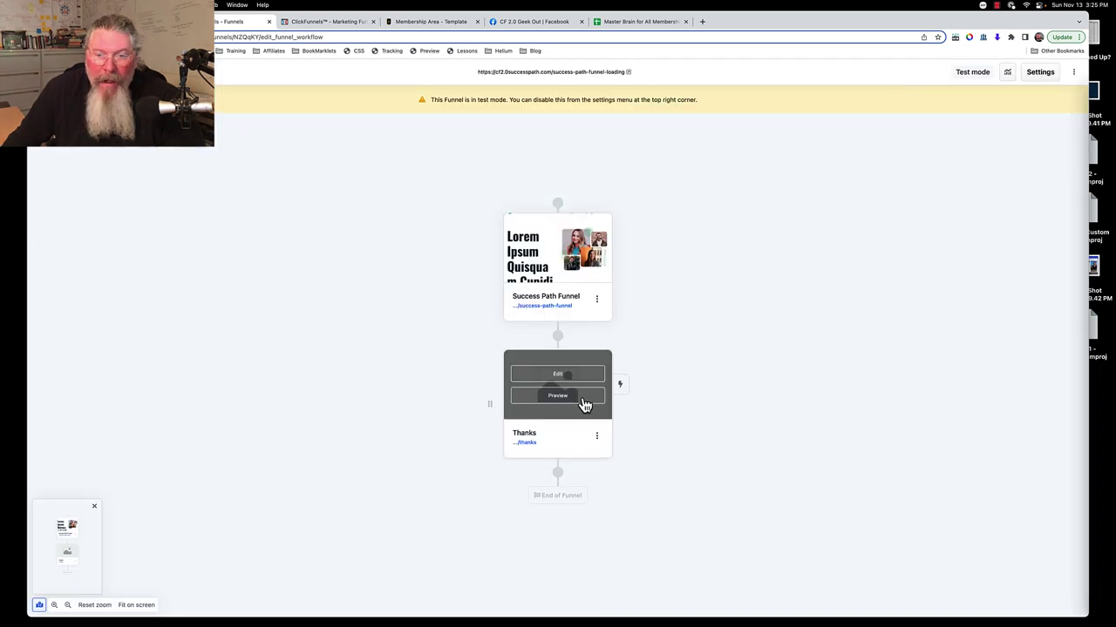
click(597, 440)
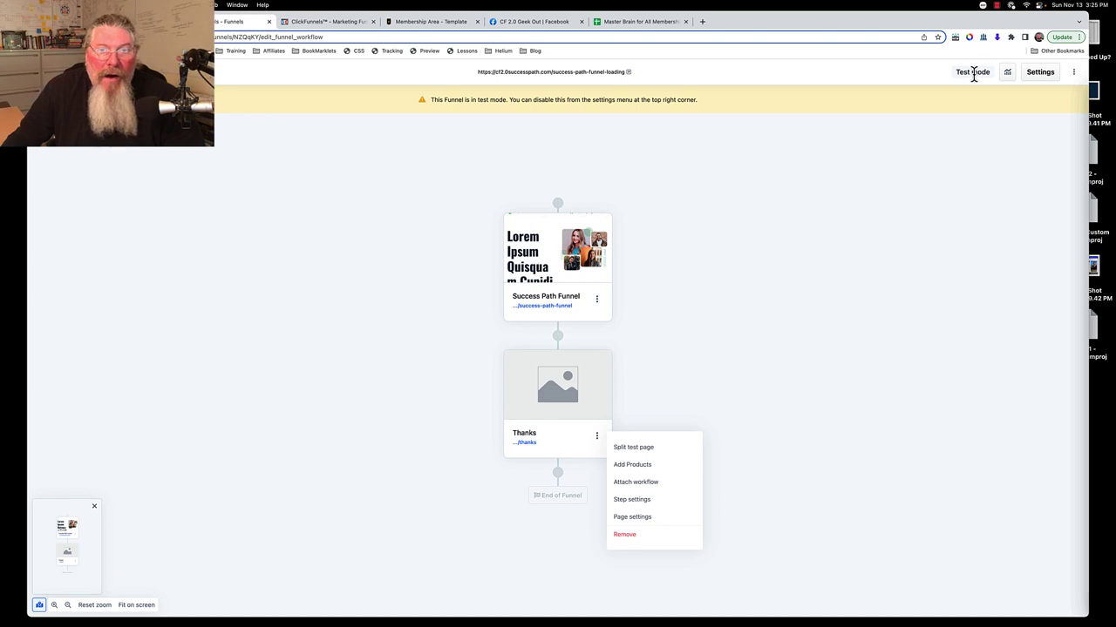
Step: Try out the test mode options and the cf2.0successpath.com domain in the funnel's settings, and discard the changes
click(1037, 76)
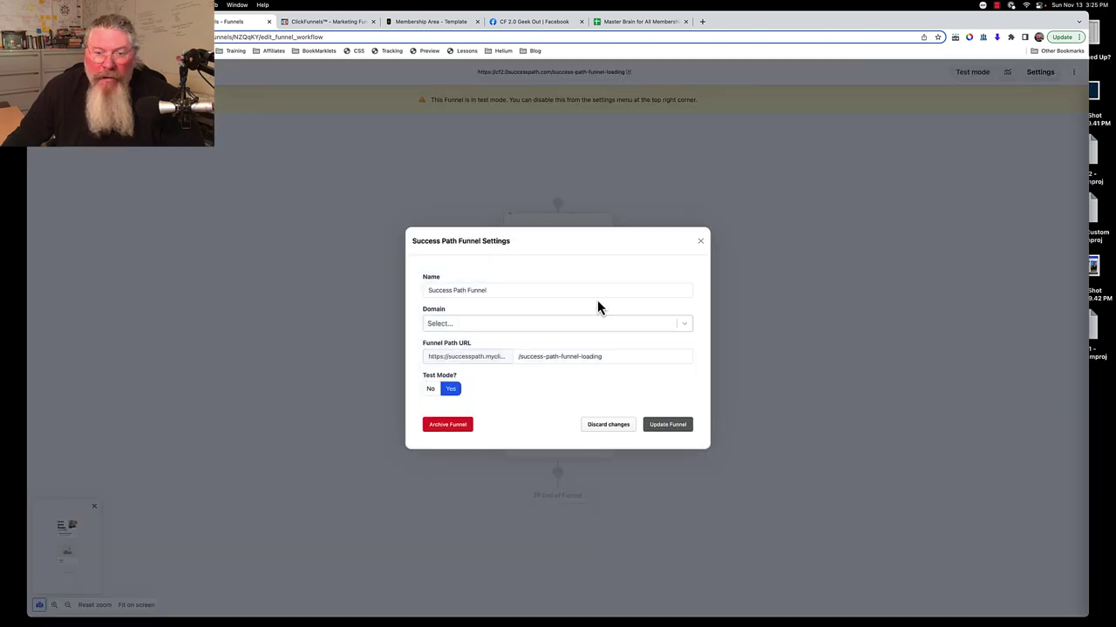
click(432, 393)
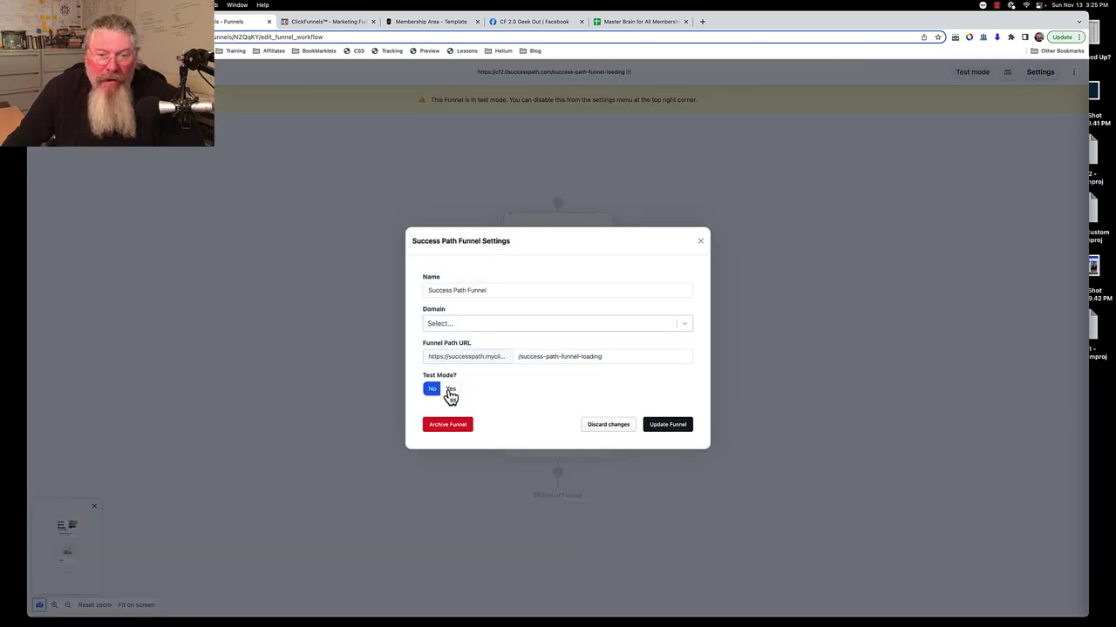
click(450, 391)
click(469, 324)
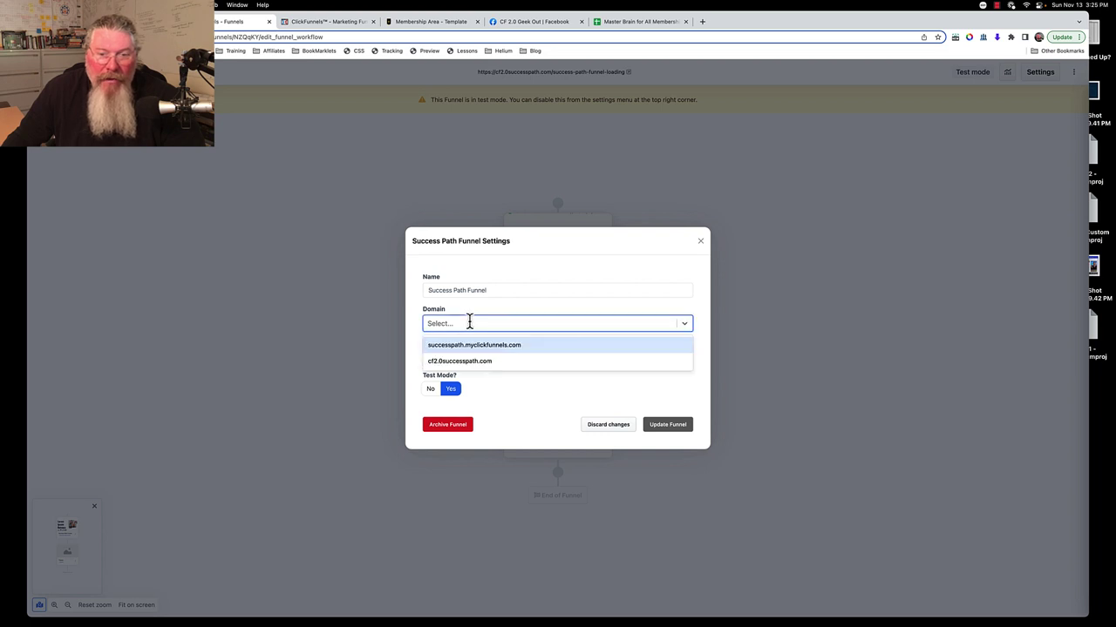
click(472, 362)
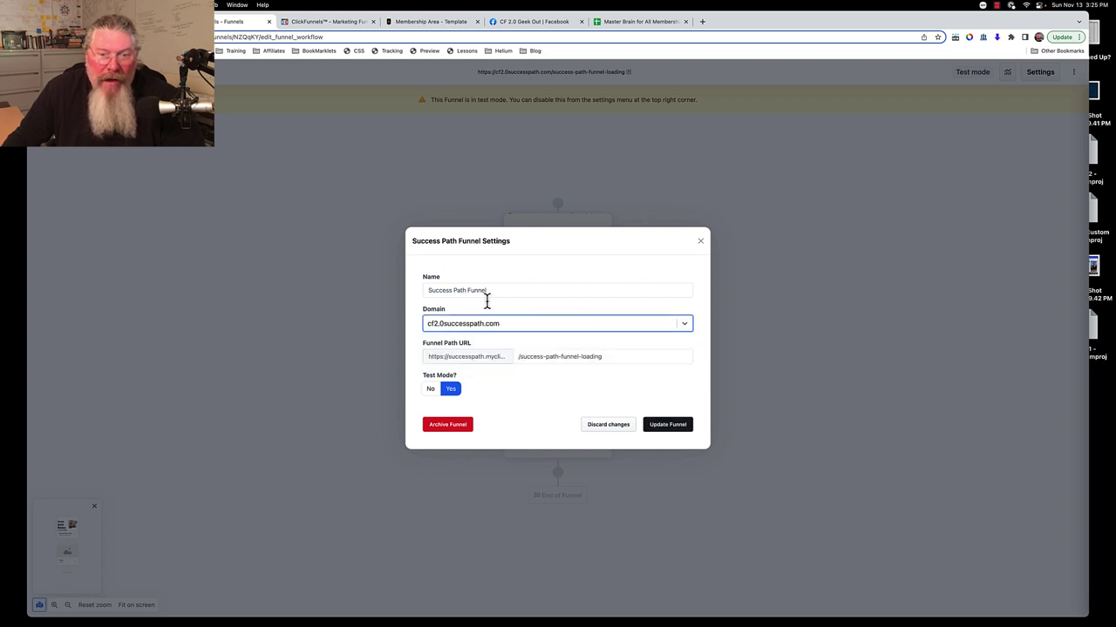
click(490, 291)
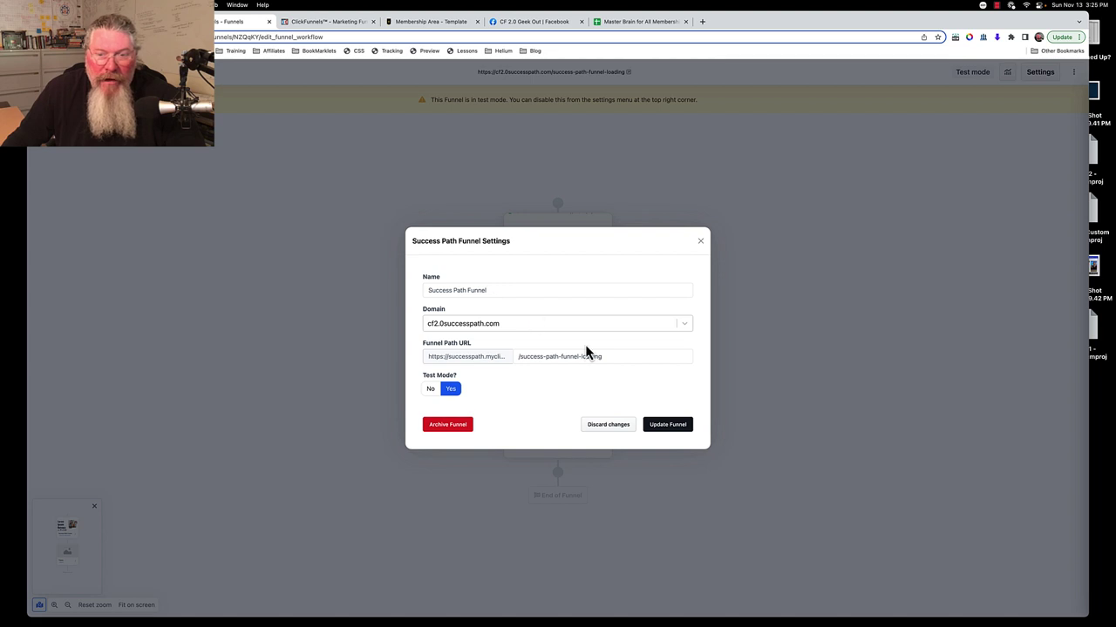
drag(581, 356, 626, 360)
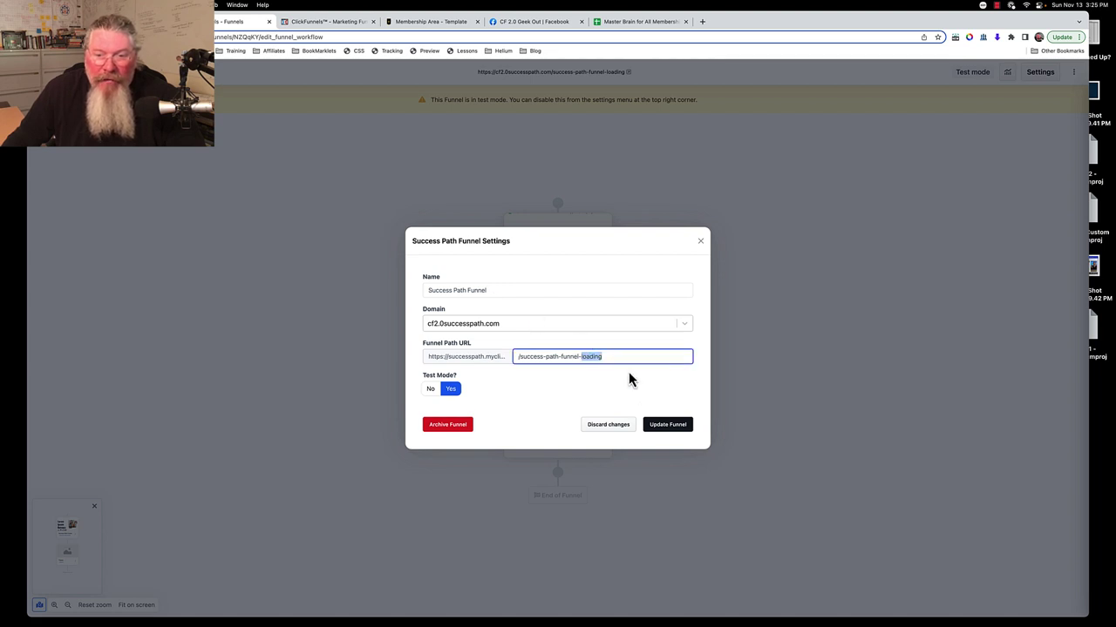
click(609, 427)
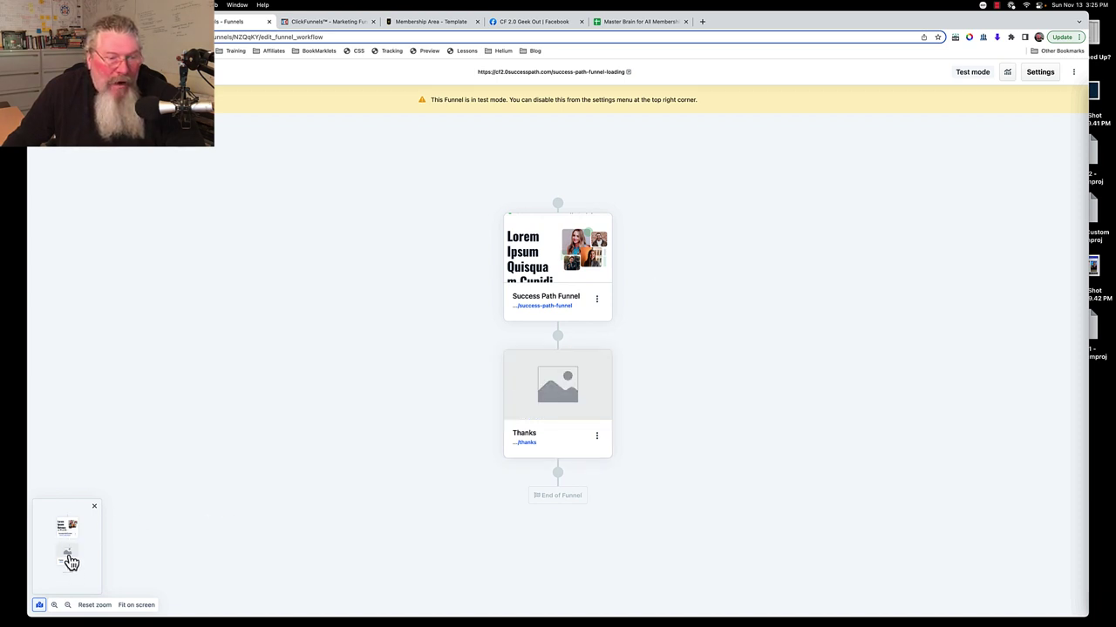
Step: View the Success Path Funnel and Thanks pages in the page editor and return to the funnel workflow
mouse_move(568, 261)
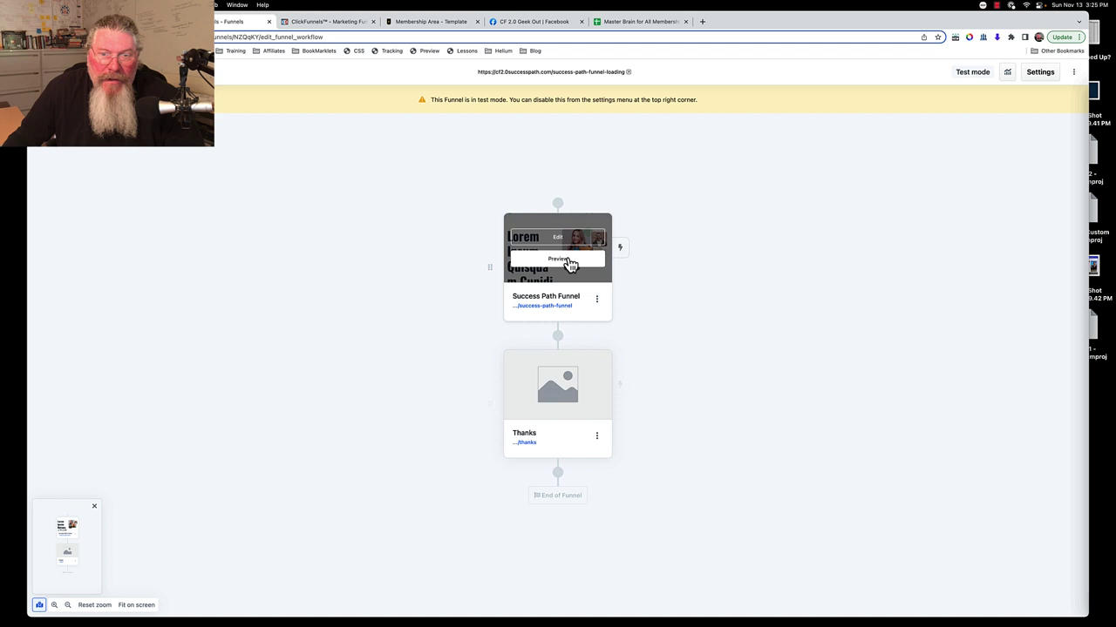
click(565, 238)
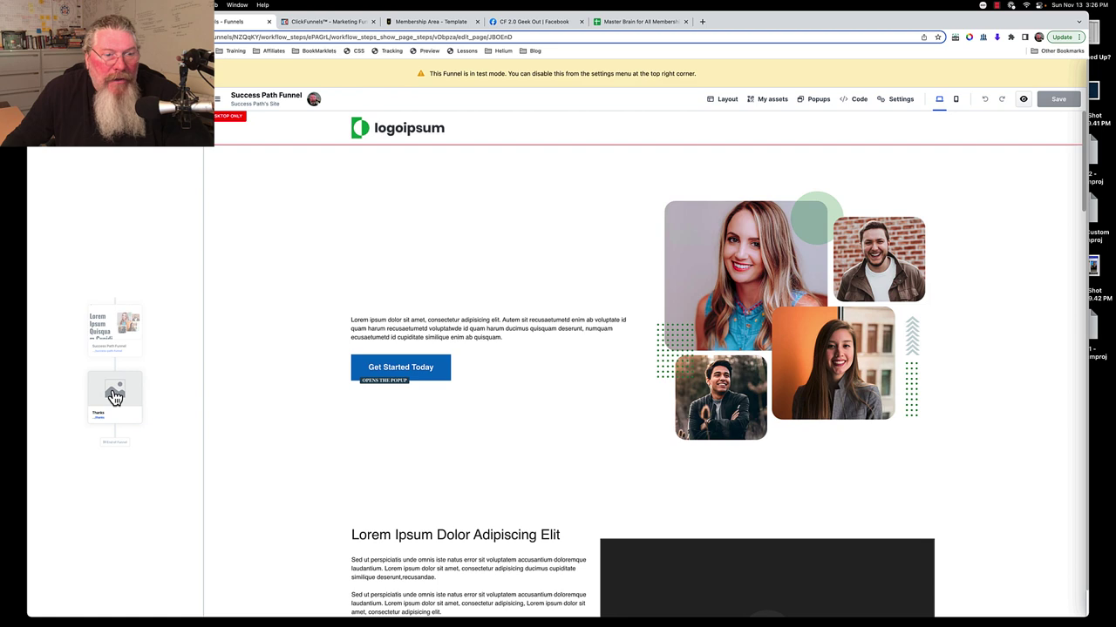
click(113, 397)
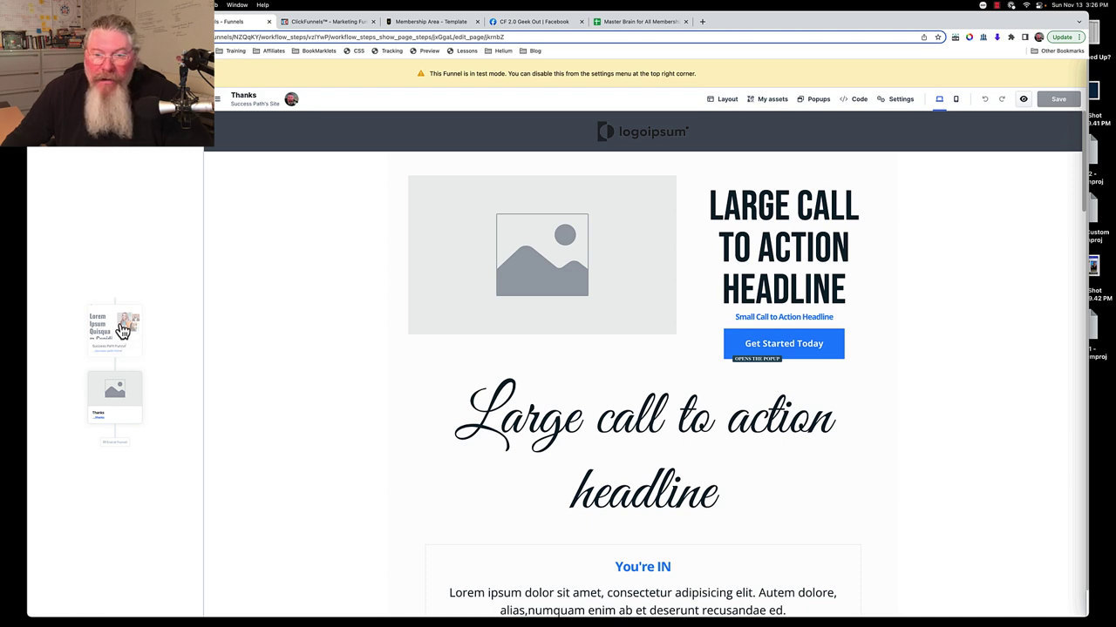
click(105, 327)
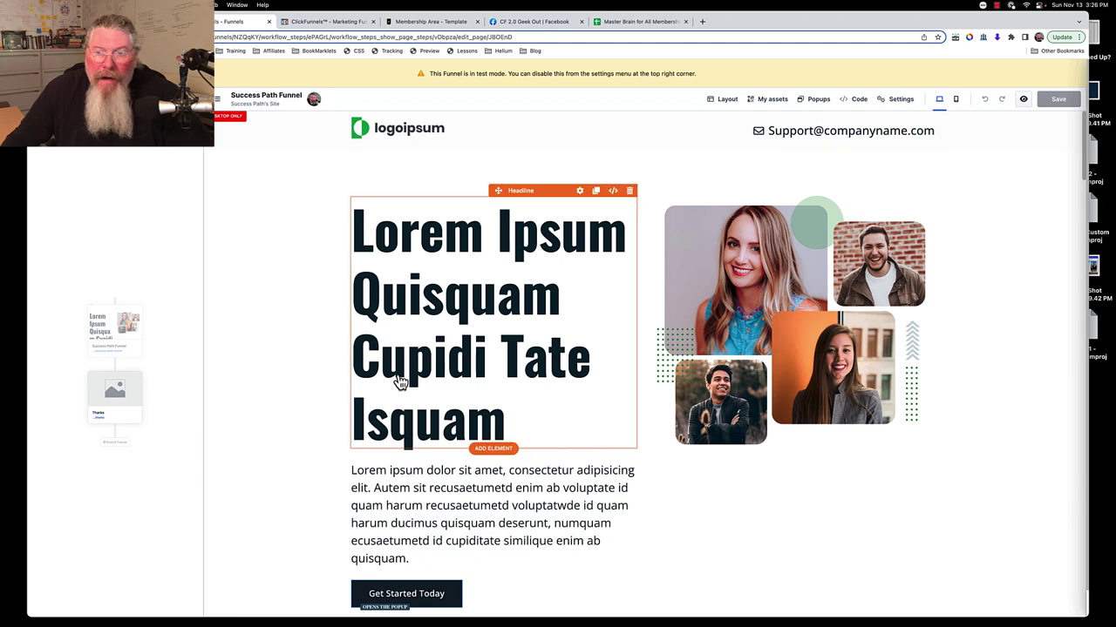
click(52, 98)
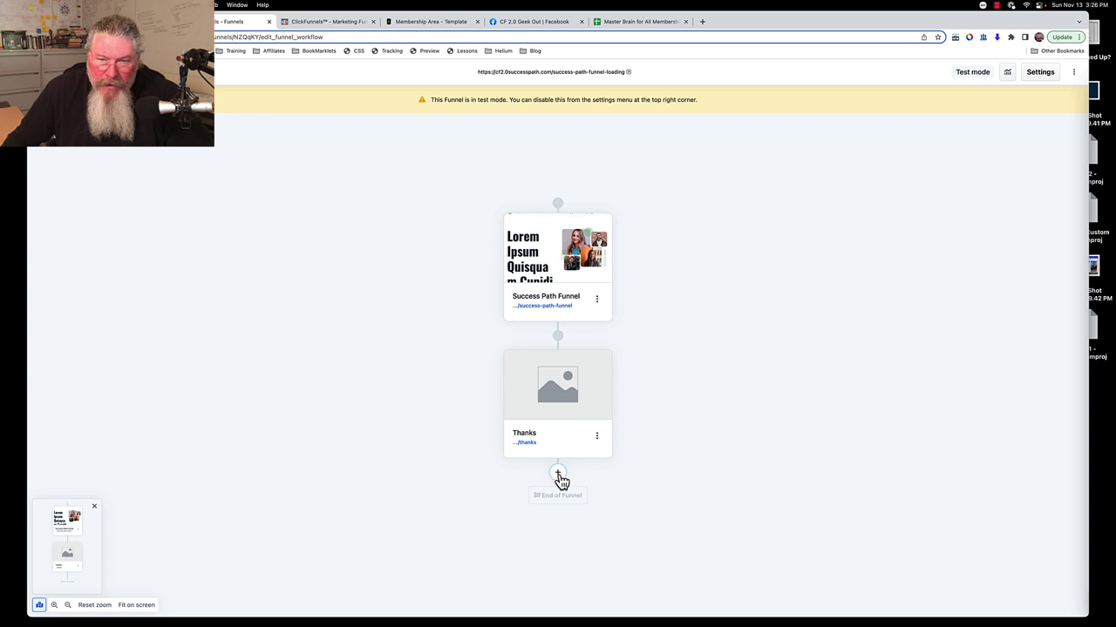
Step: Add a new page named "New Page" after the Thanks step, with search engine indexing turned off
click(557, 476)
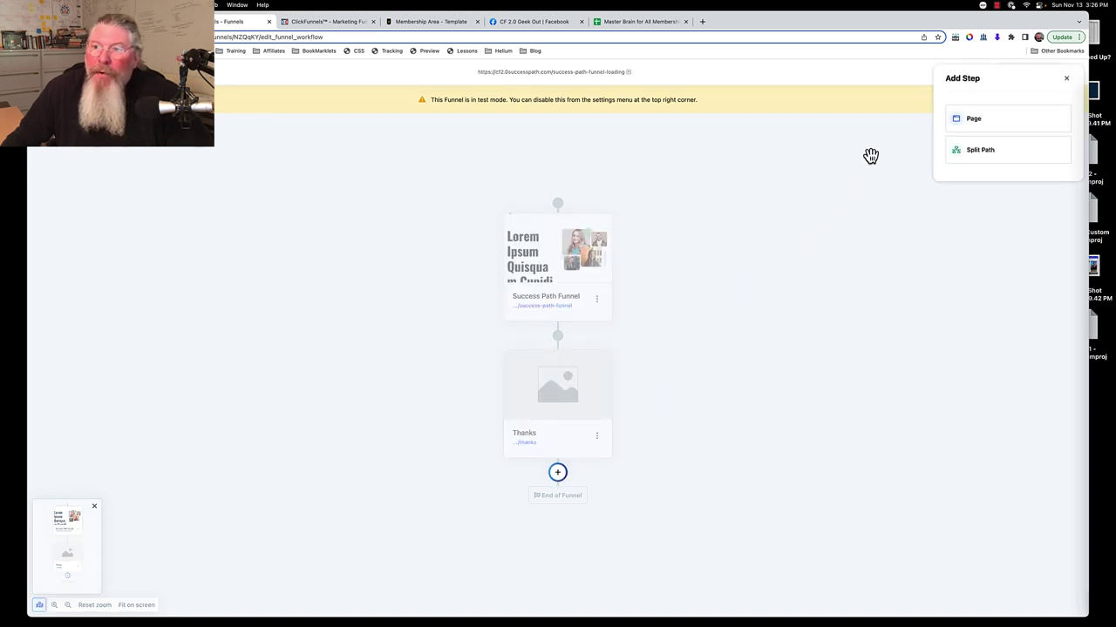
click(973, 120)
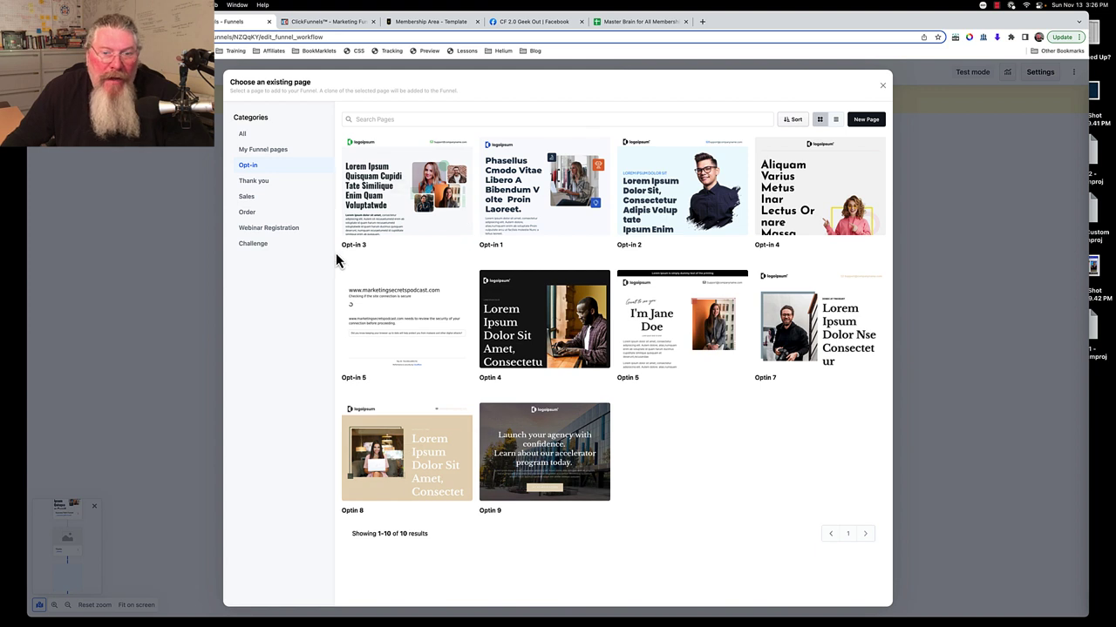
click(866, 122)
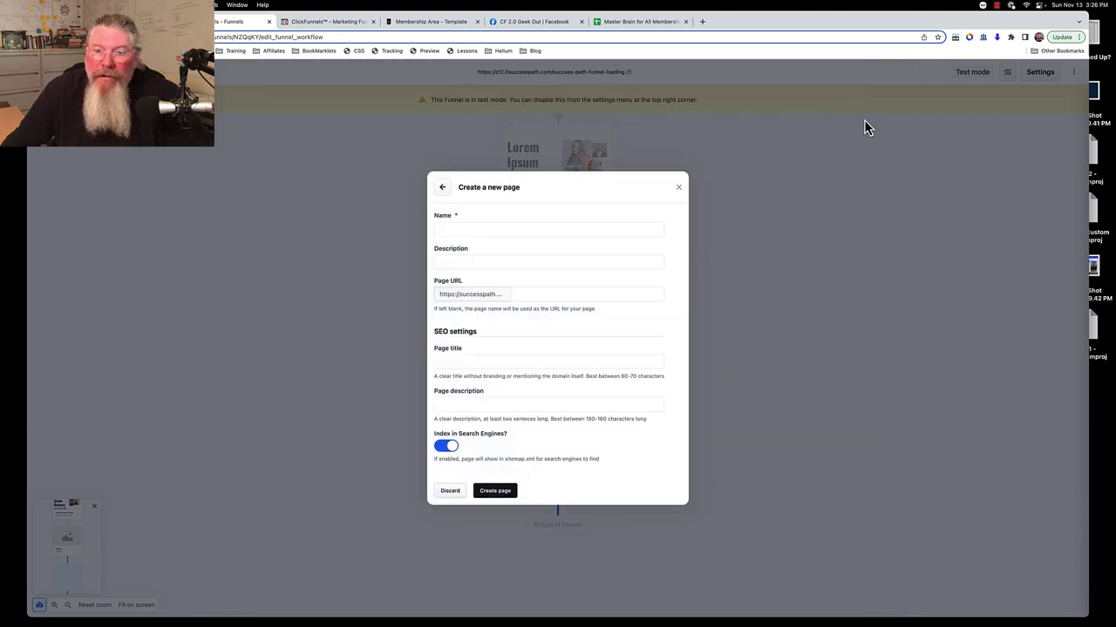
click(524, 230)
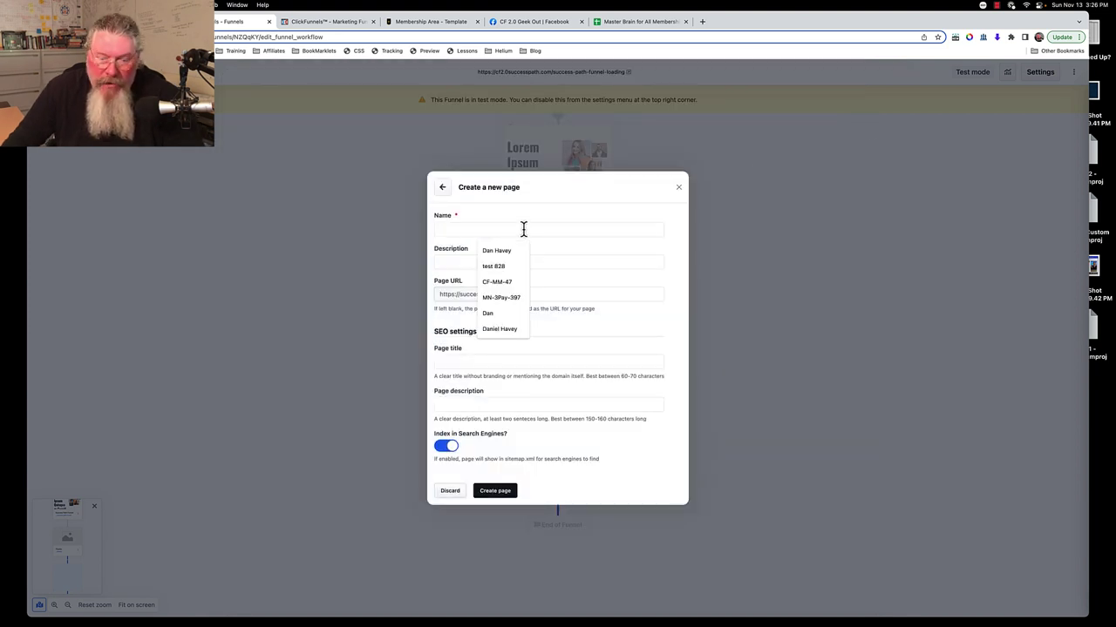
text(New Page)
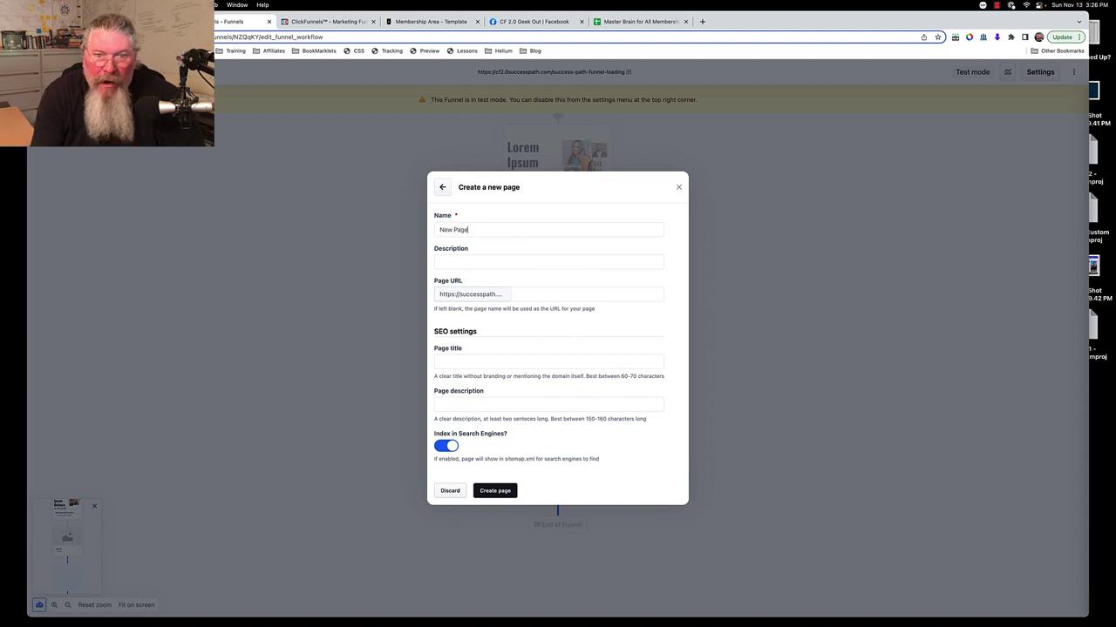
click(446, 448)
click(493, 492)
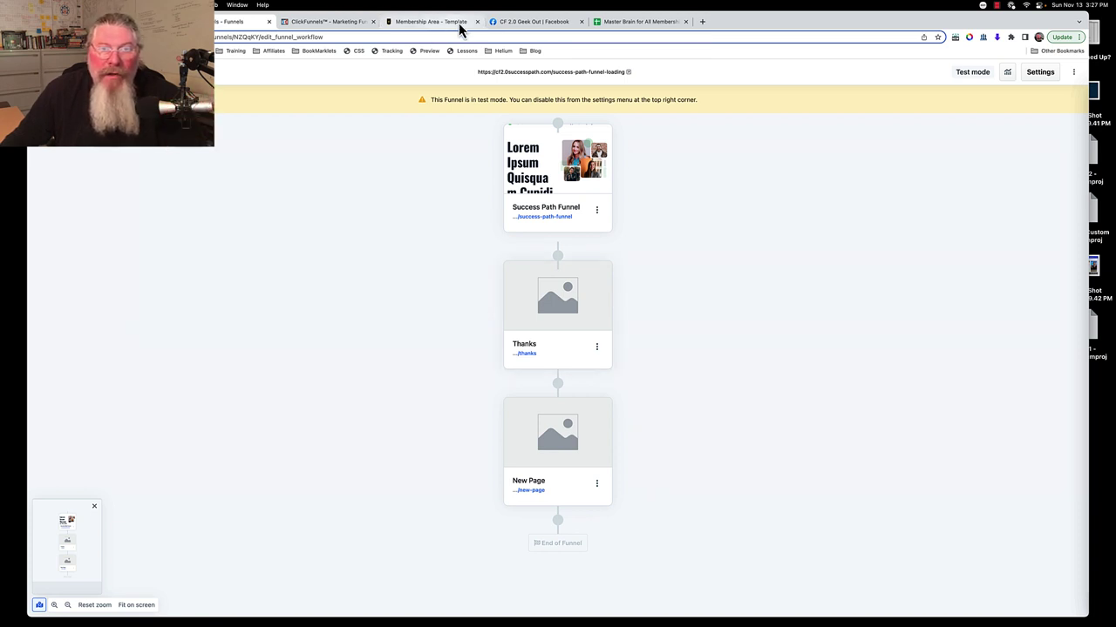
Step: Try out "CF Ninja Hacks Content" as the SEO page title in New Page's page settings, and close the settings without updating
click(597, 487)
click(645, 564)
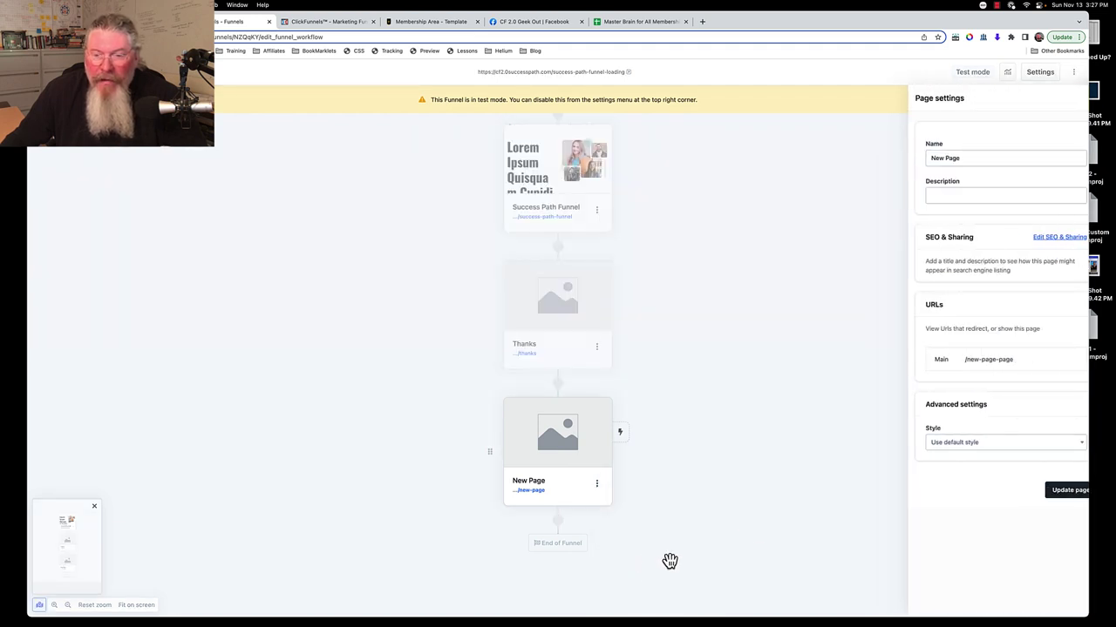
click(1049, 239)
click(927, 328)
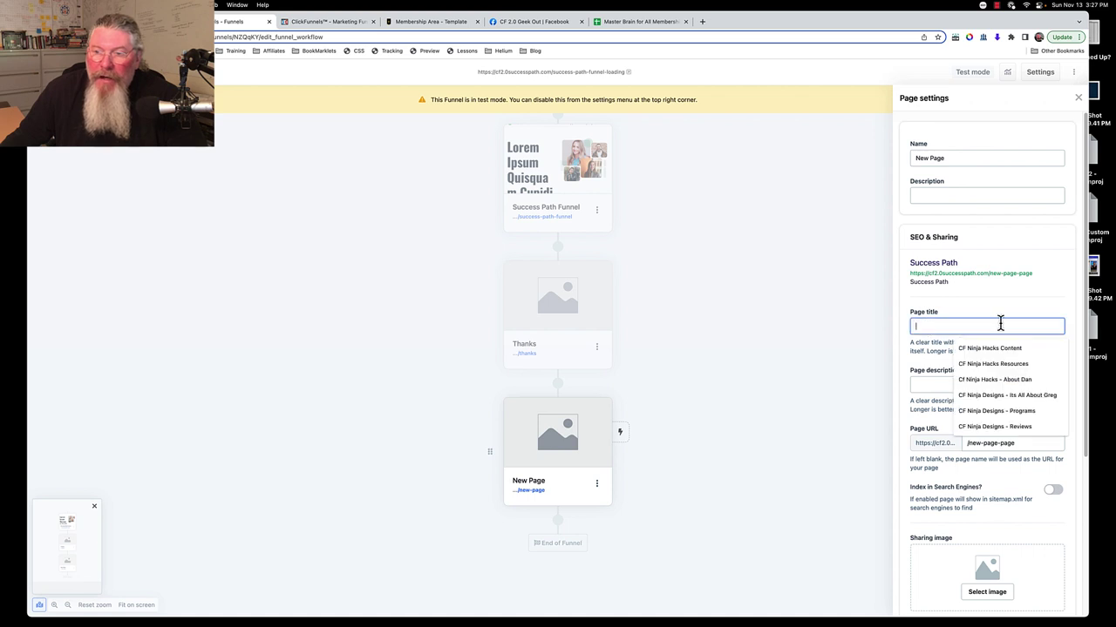
click(968, 351)
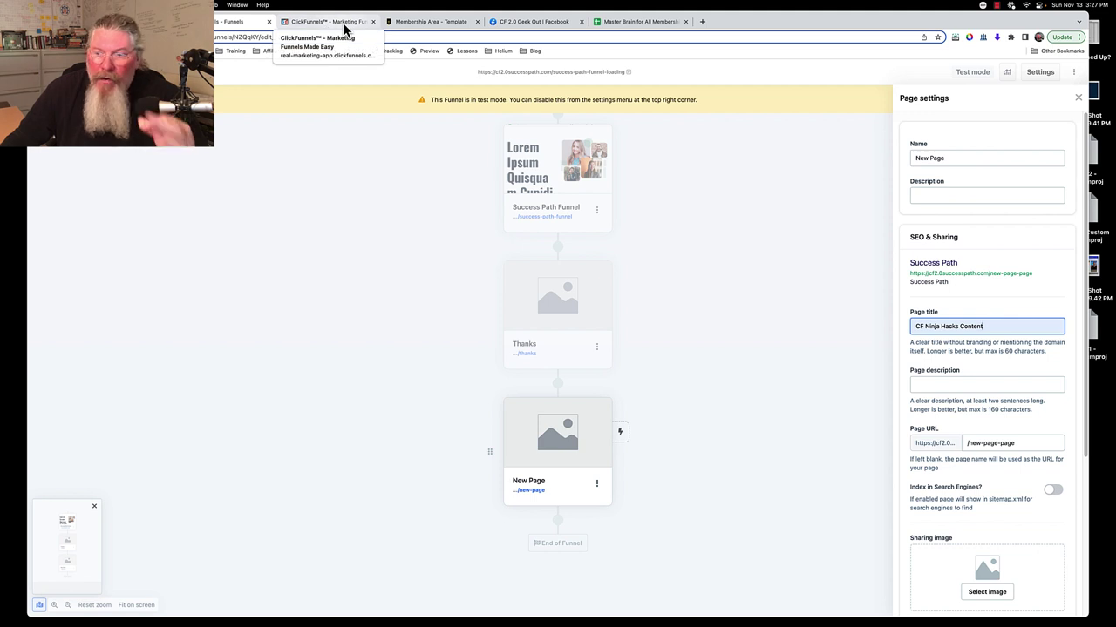
click(820, 319)
Step: View the New Page step's list of options and open the page in the page editor
mouse_move(552, 439)
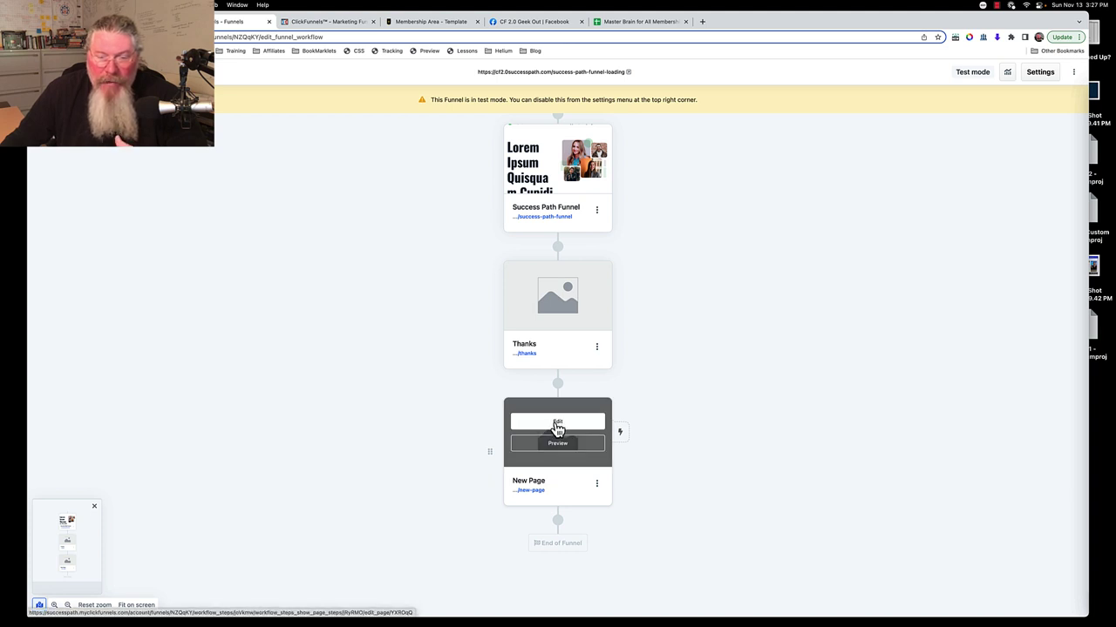
click(596, 484)
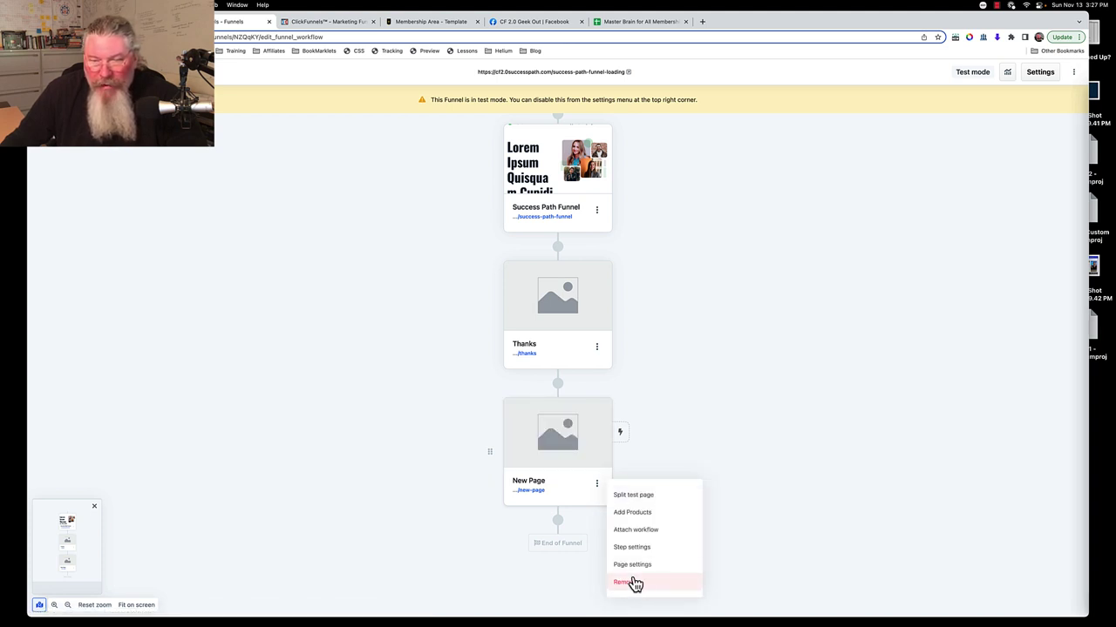
click(552, 422)
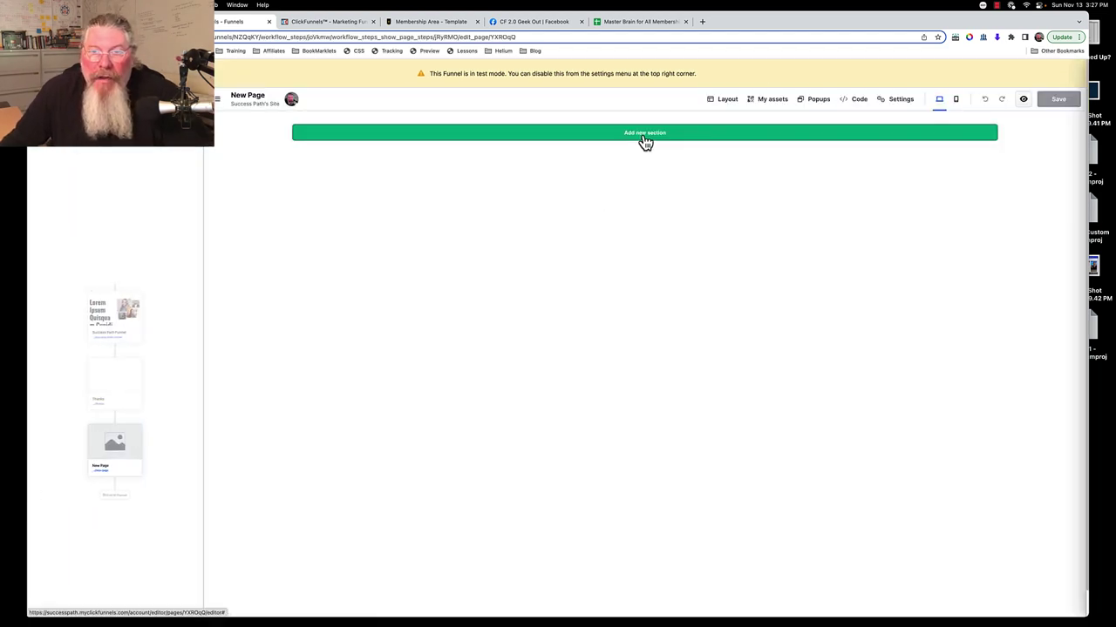
Step: Add a new section containing a two-column row to New Page
click(643, 135)
click(899, 165)
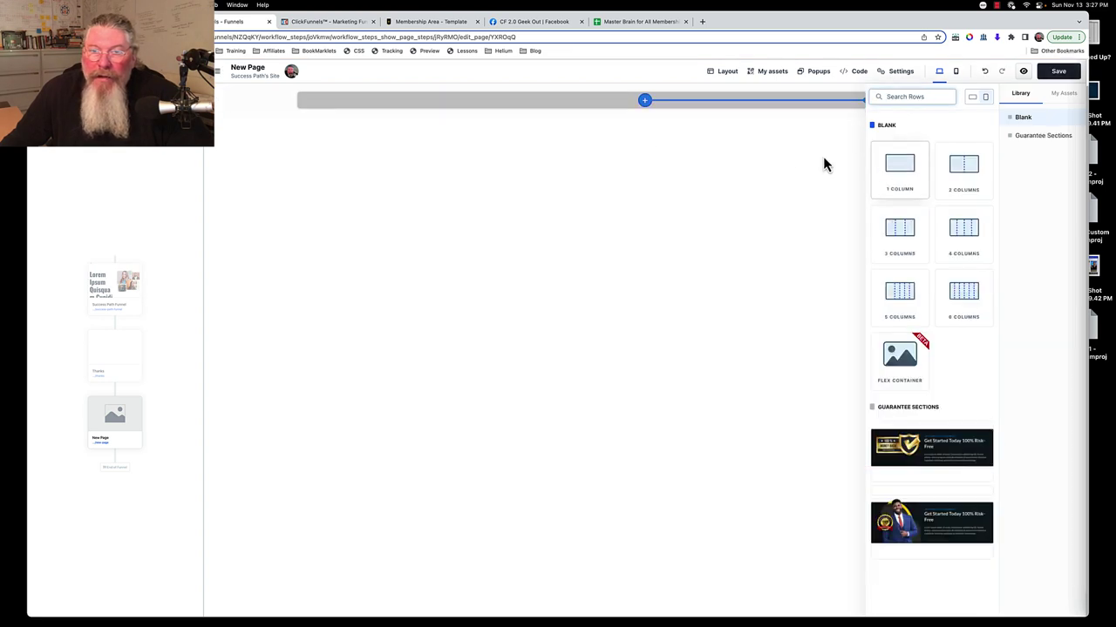
click(964, 168)
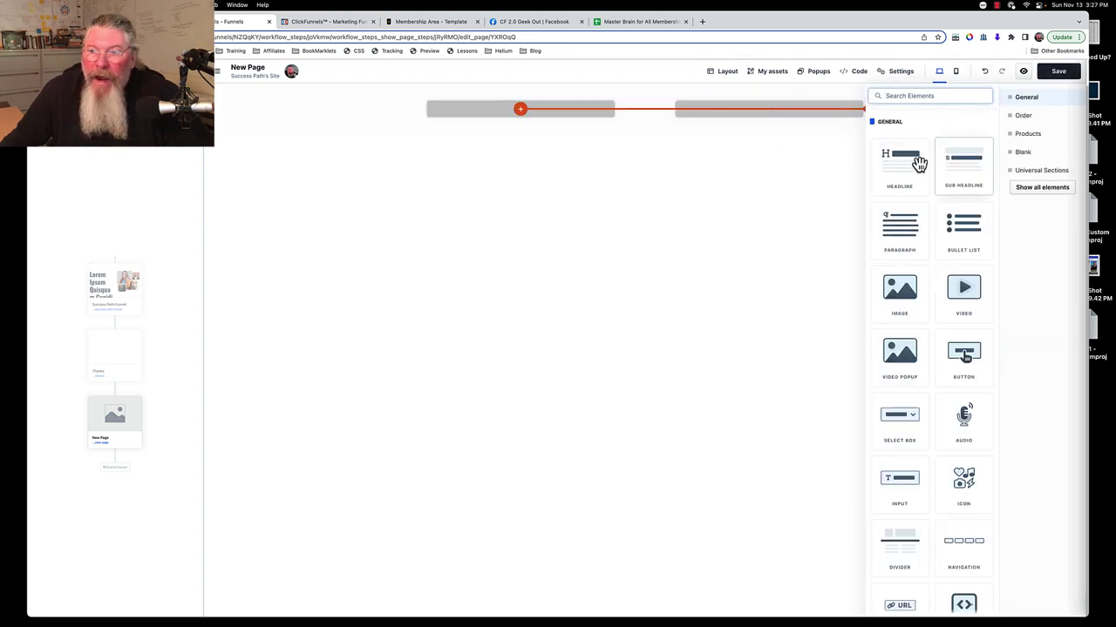
Step: Fill the first column of the row with a headline, a sub headline and a paragraph
click(908, 164)
click(951, 173)
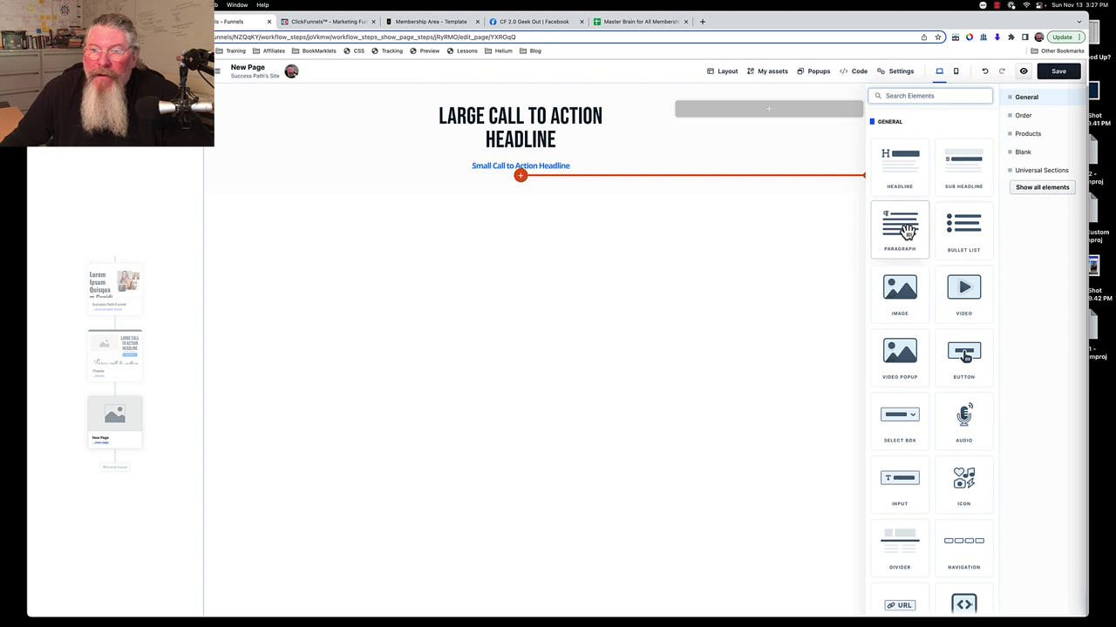
click(901, 226)
click(777, 253)
Step: Place a headline, a sub headline and a paragraph in the row's empty second column
click(768, 113)
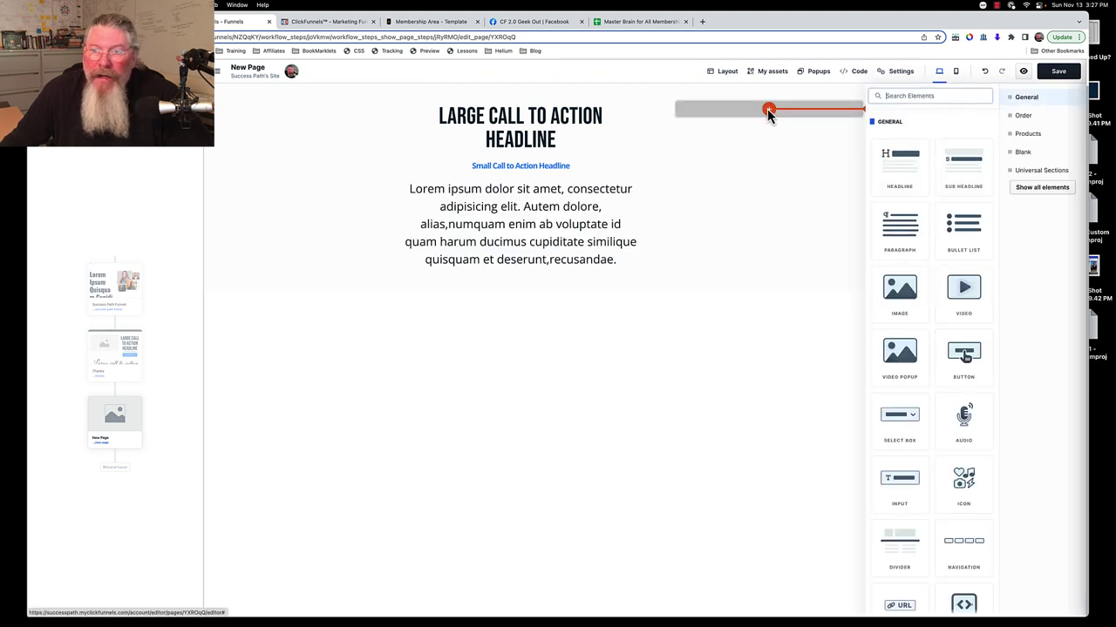
click(898, 164)
click(950, 174)
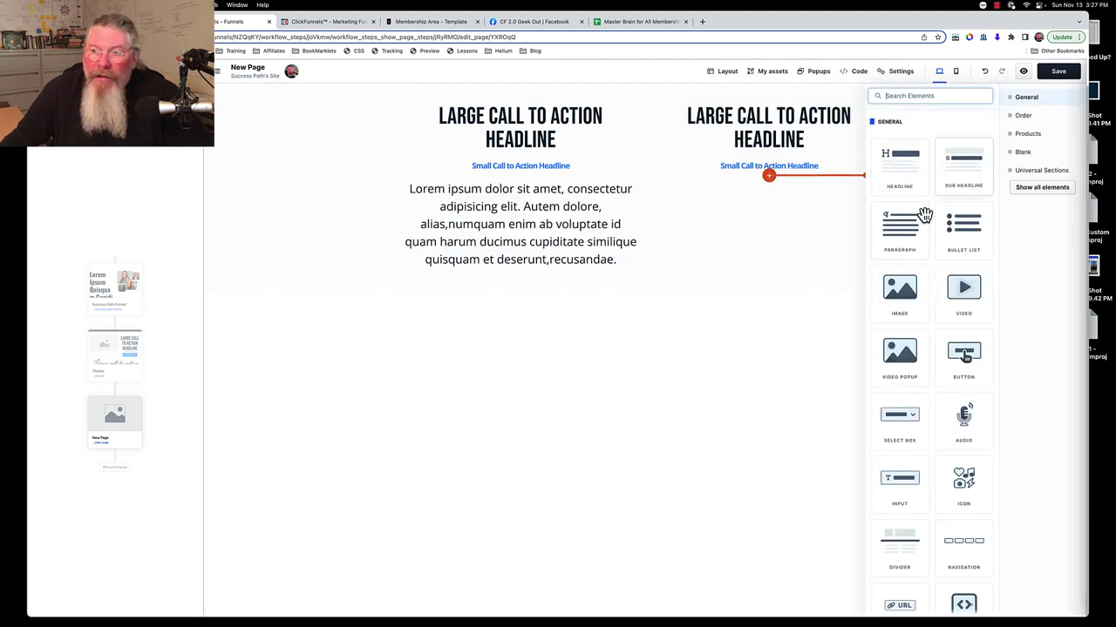
click(880, 248)
click(672, 305)
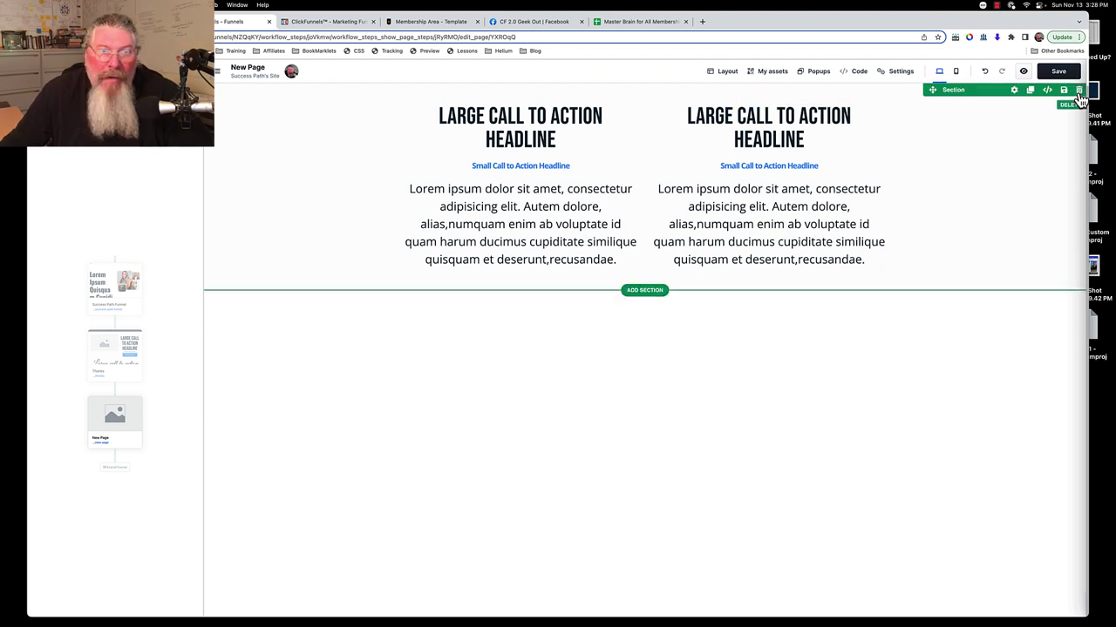
Step: Delete the whole section with the two text columns from New Page
click(1078, 91)
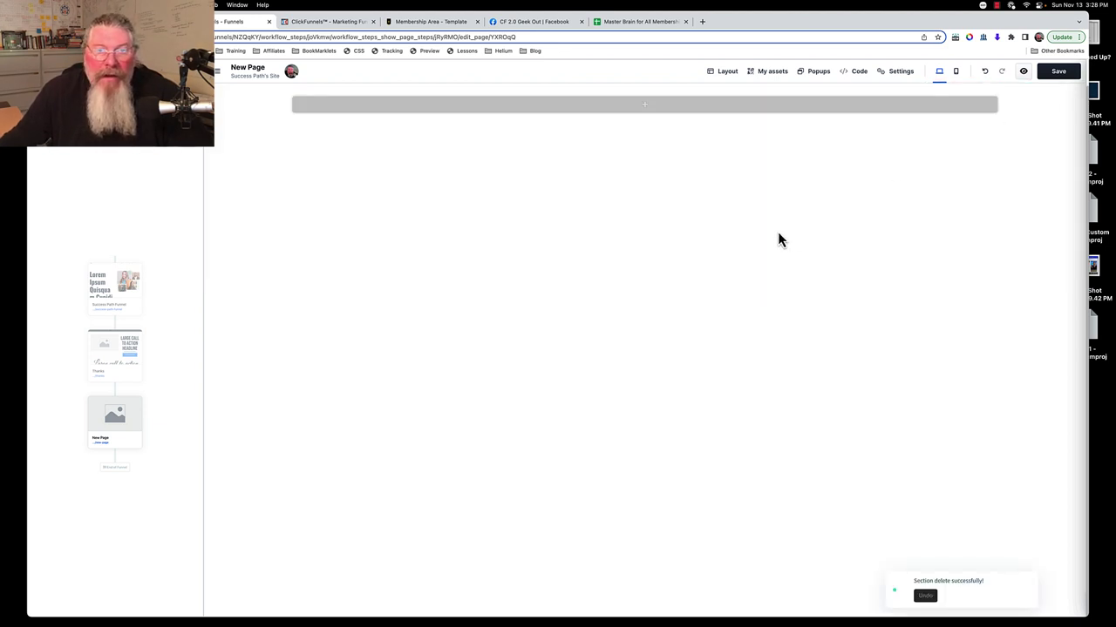